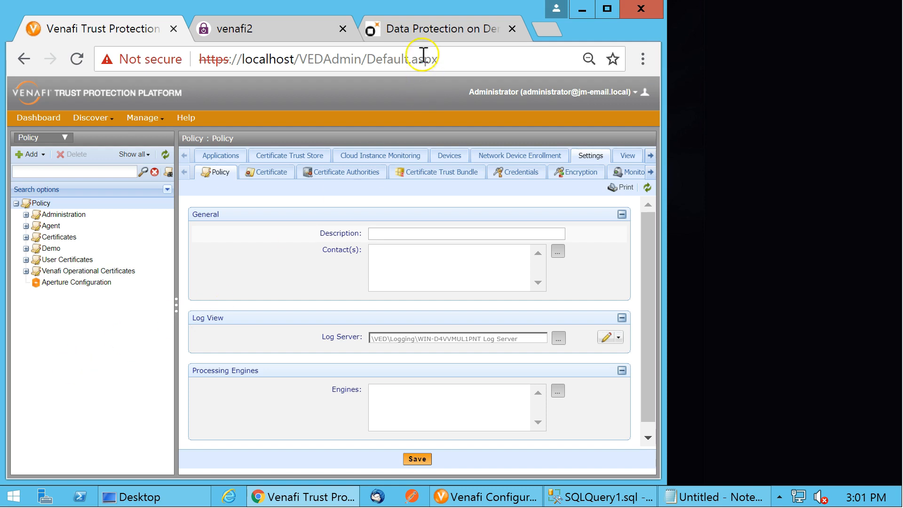
Open the SafeNet Data Protection On Demand sign-up page and look over its evaluation form
click(422, 29)
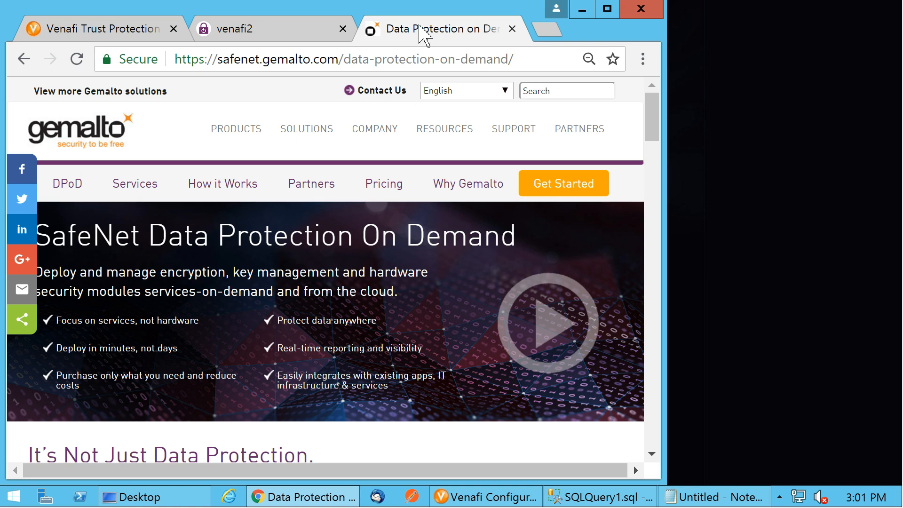
click(415, 27)
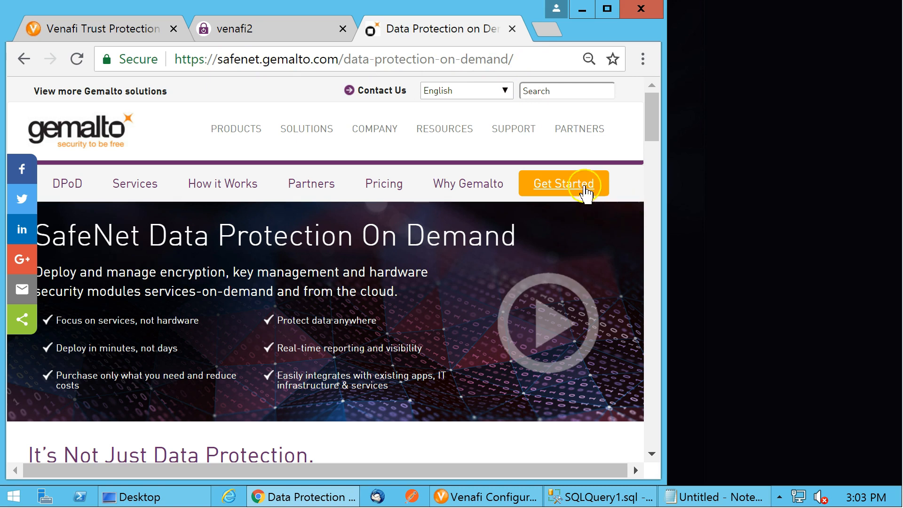
click(558, 188)
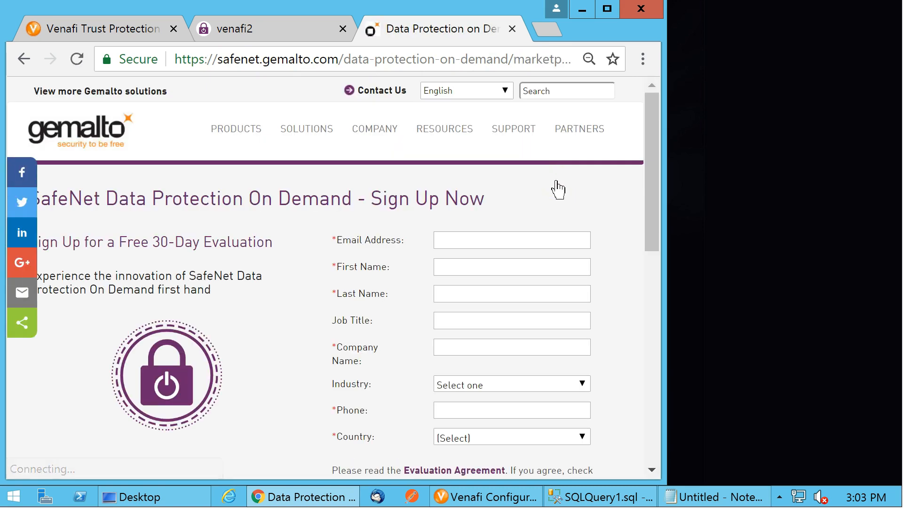
scroll(625, 229, down, 2)
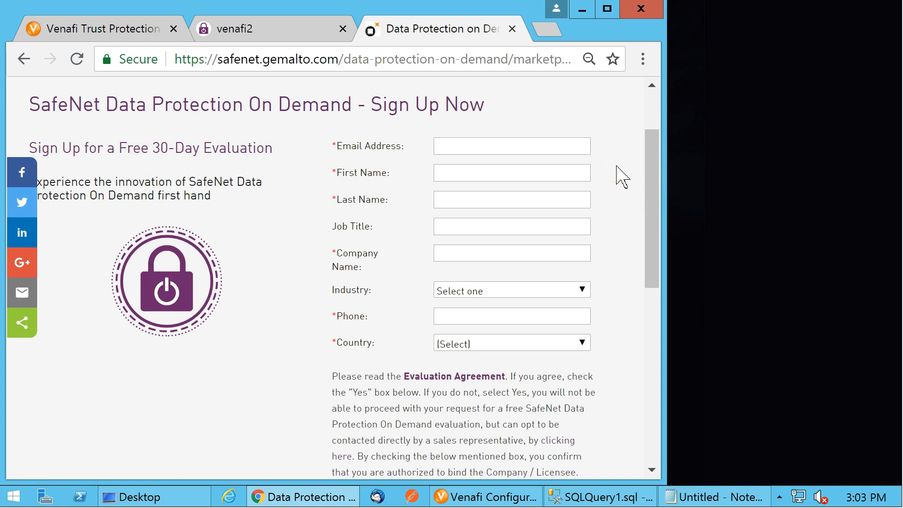
Sign in to the venafi2 tenant as administrator and review which HSM On Demand services are enabled
click(277, 33)
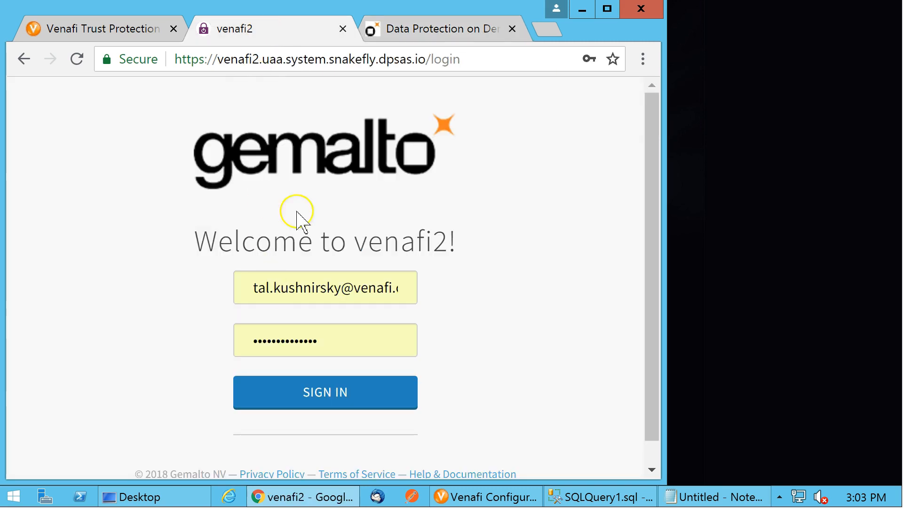
click(325, 399)
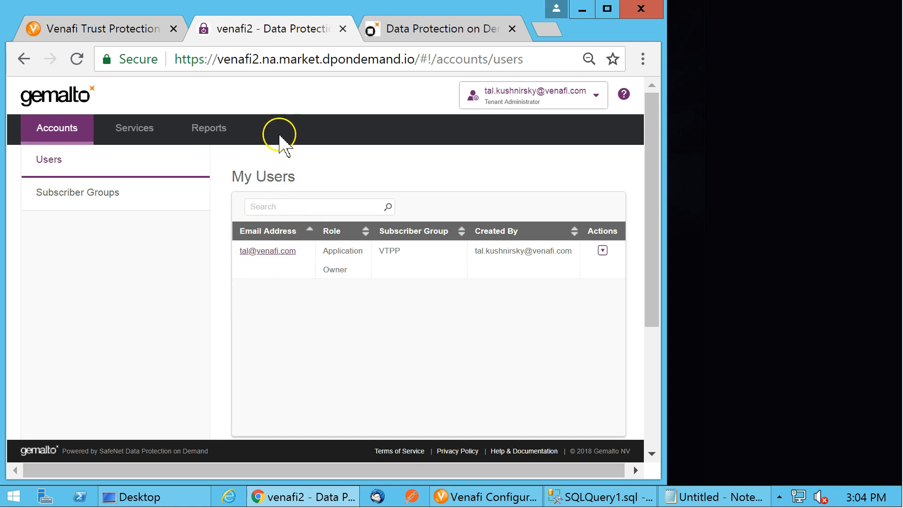
click(141, 136)
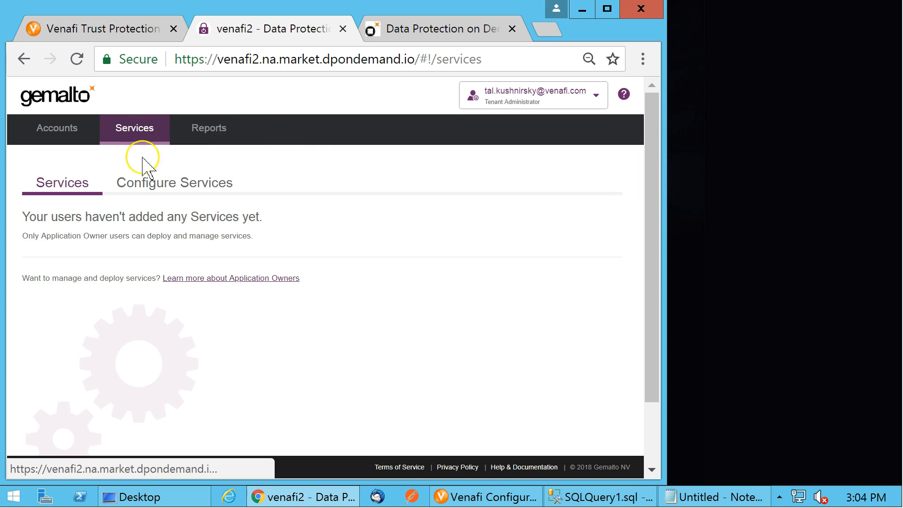
click(148, 183)
scroll(576, 273, down, 2)
scroll(581, 277, down, 2)
scroll(581, 276, up, 2)
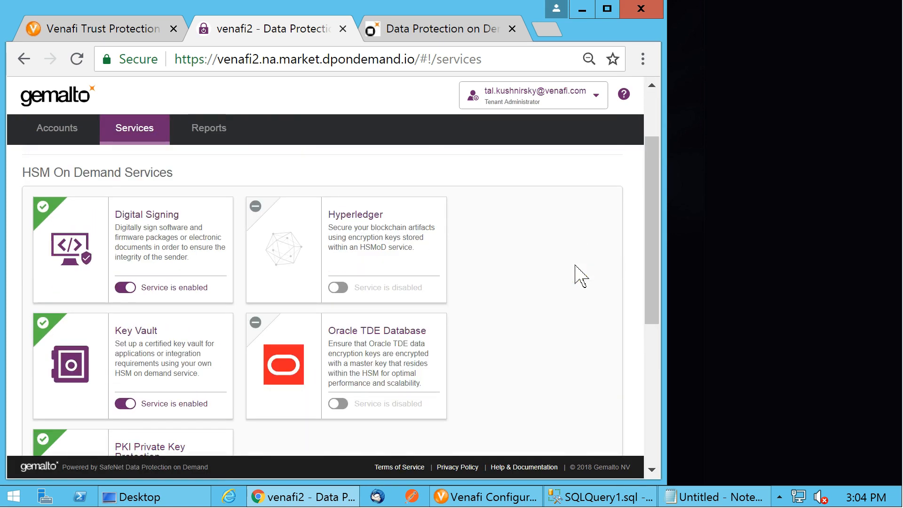
drag(647, 235, 648, 258)
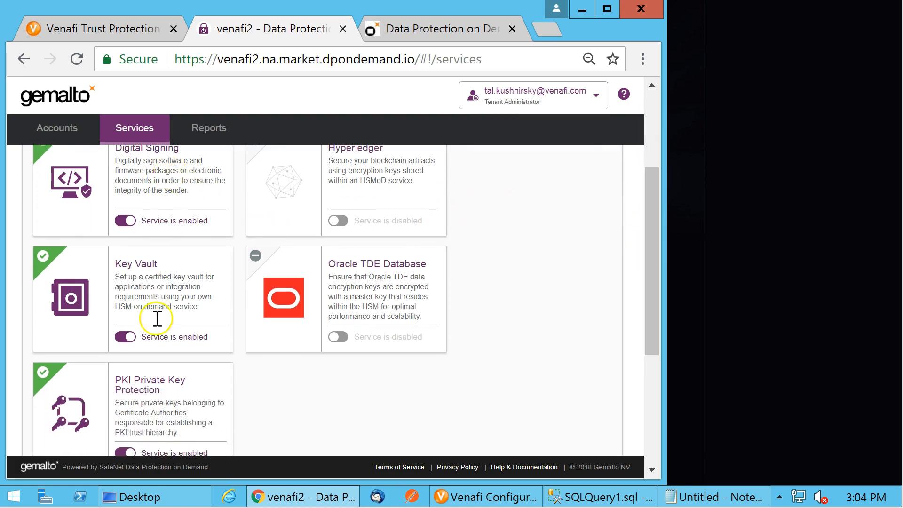
scroll(454, 216, up, 2)
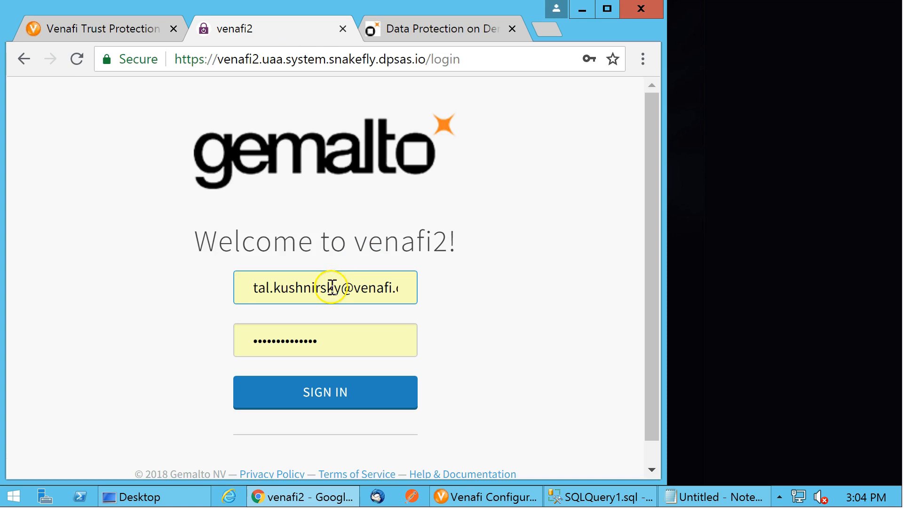
Replace the login e-mail with the application owner's address and sign in to venafi2
double_click(307, 288)
key(BackSpace)
key(BackSpace)
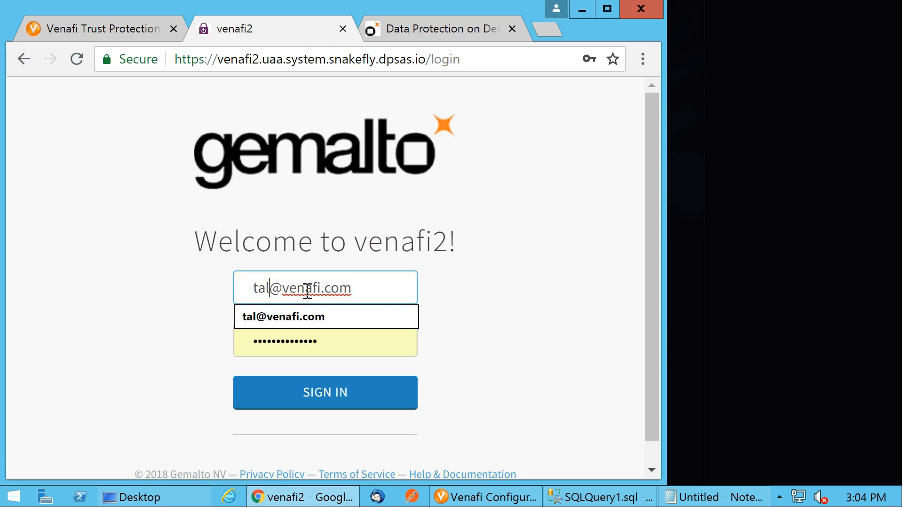
click(311, 319)
click(318, 392)
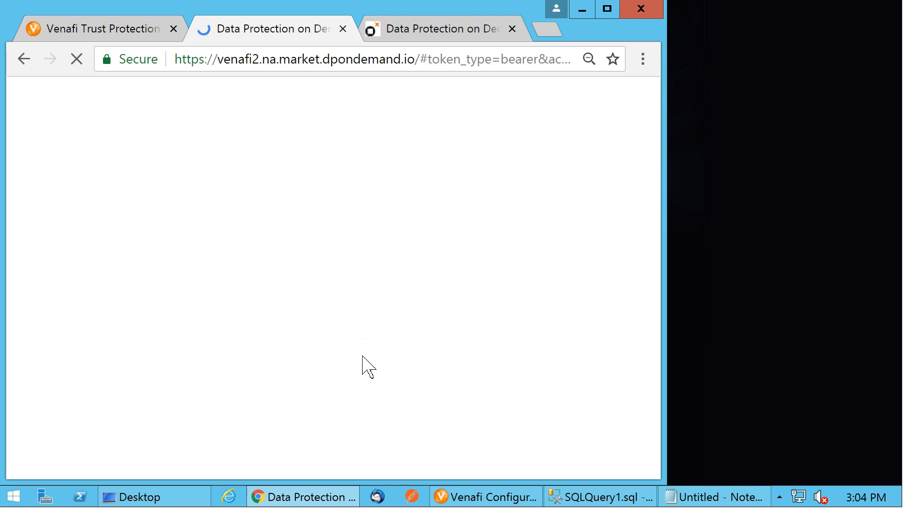
Start deploying the Key Vault service and accept its Terms of Service
drag(652, 198, 640, 255)
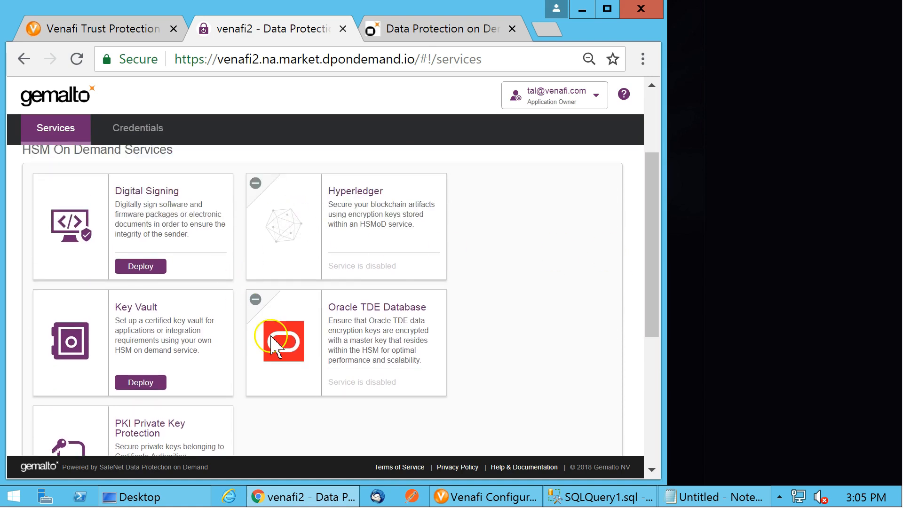
scroll(497, 342, down, 4)
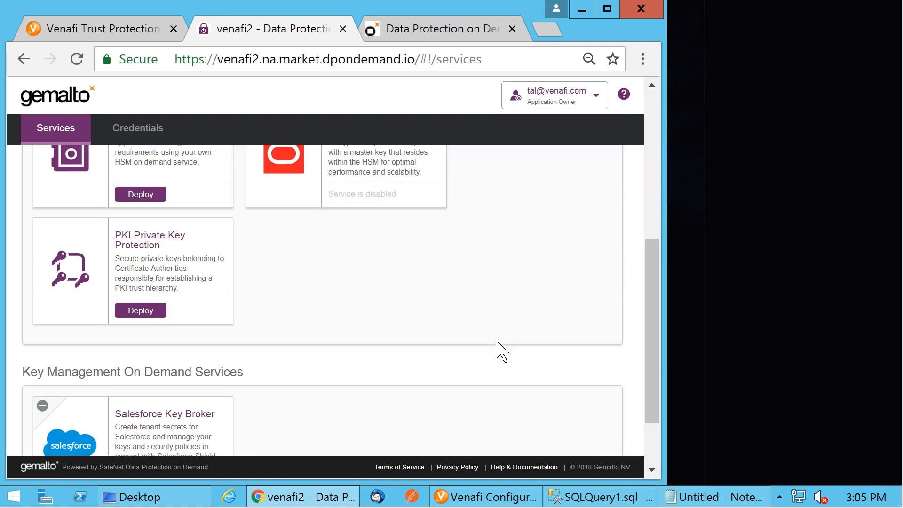
scroll(498, 342, up, 2)
click(136, 286)
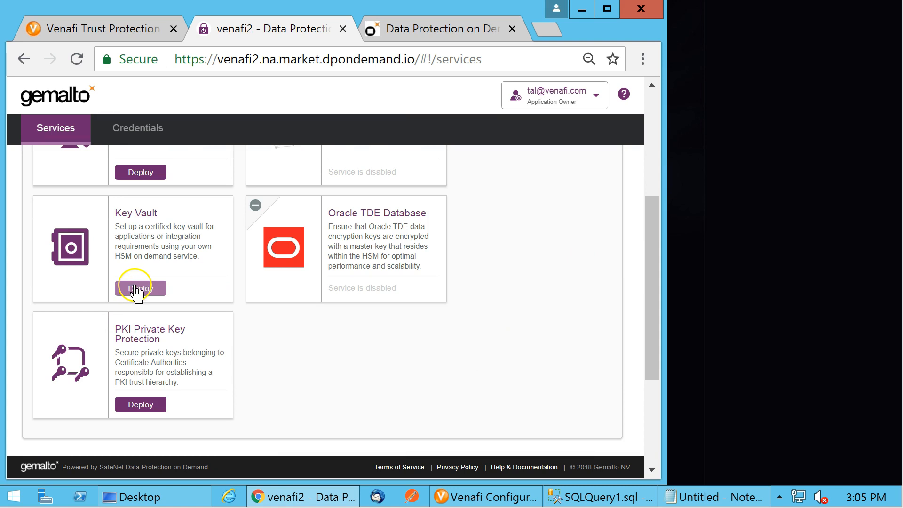
click(117, 421)
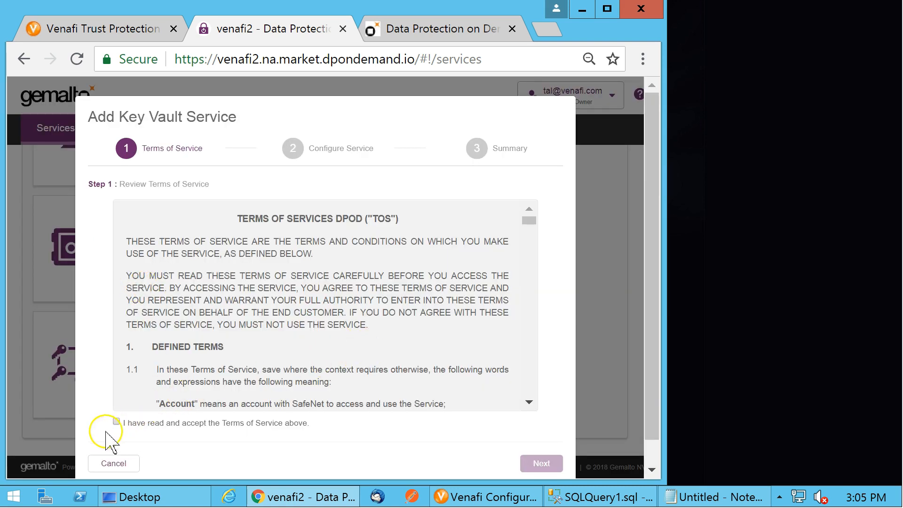
click(542, 463)
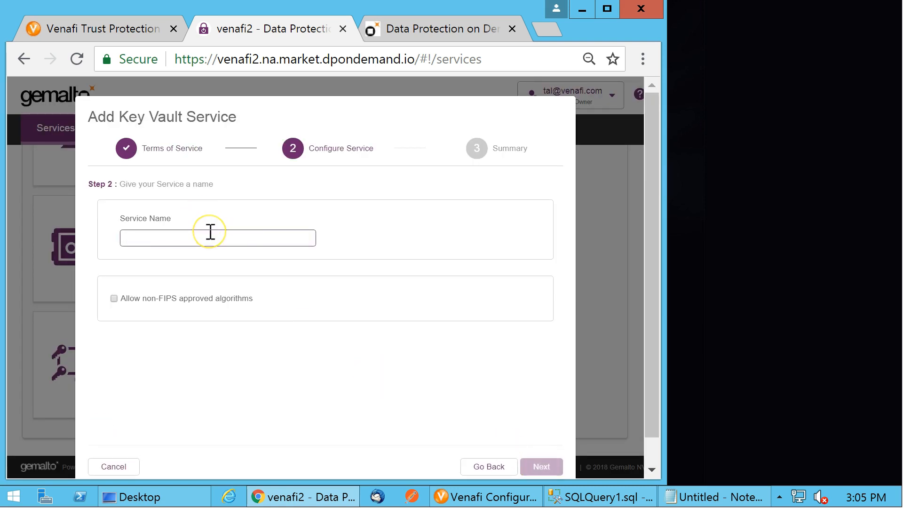
Name the Key Vault service VTPP integration and finish adding it
text(VTPP integration)
click(211, 259)
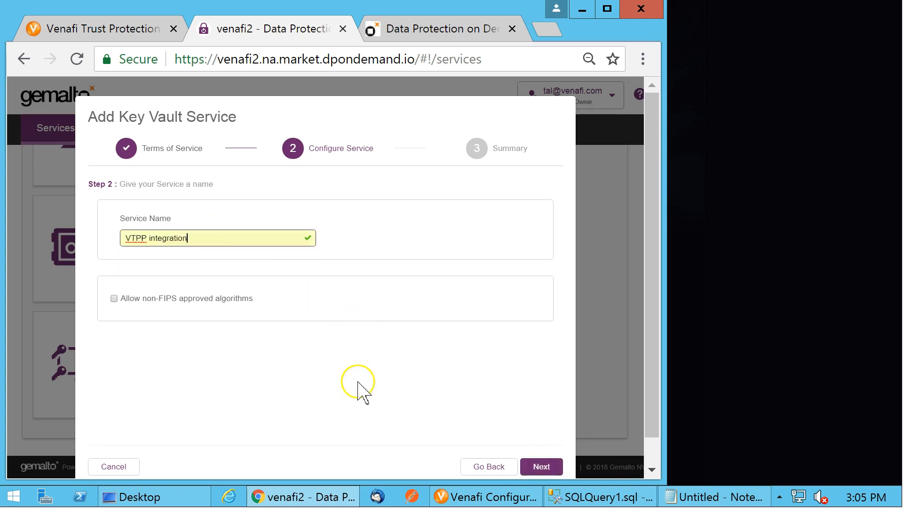
click(541, 467)
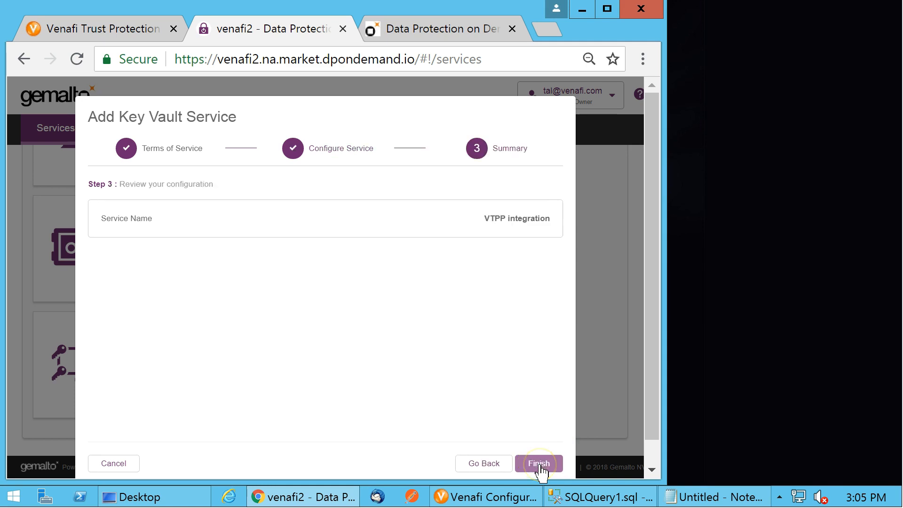
click(543, 467)
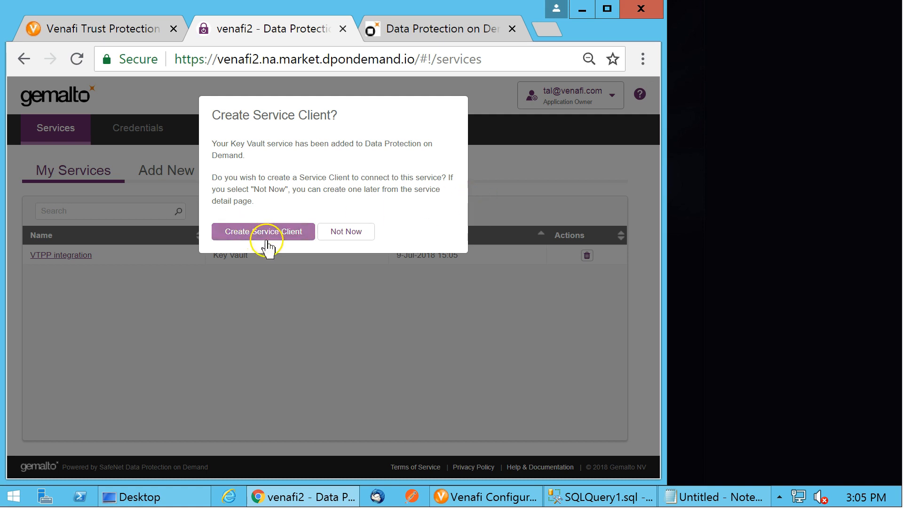
Create a service client for the new Key Vault service, pasting in a client name
click(270, 235)
click(290, 201)
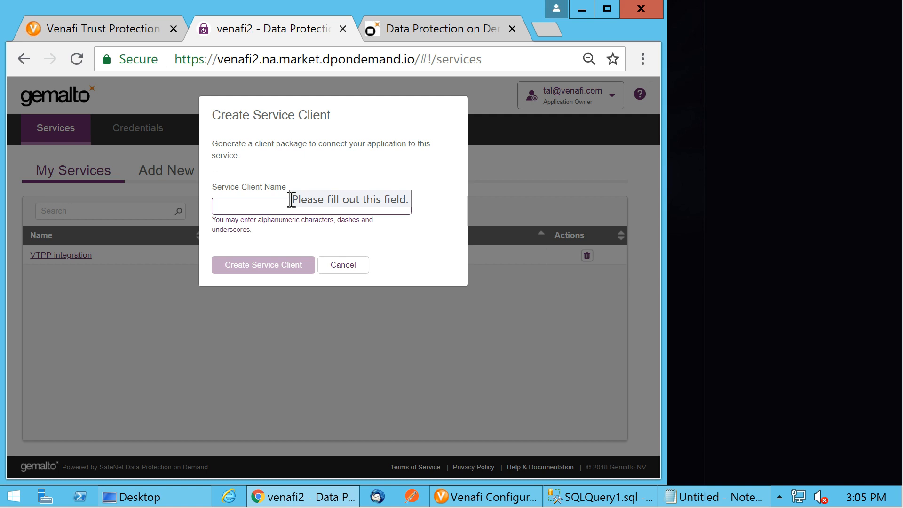
click(300, 201)
text(VTPPappserver)
click(251, 268)
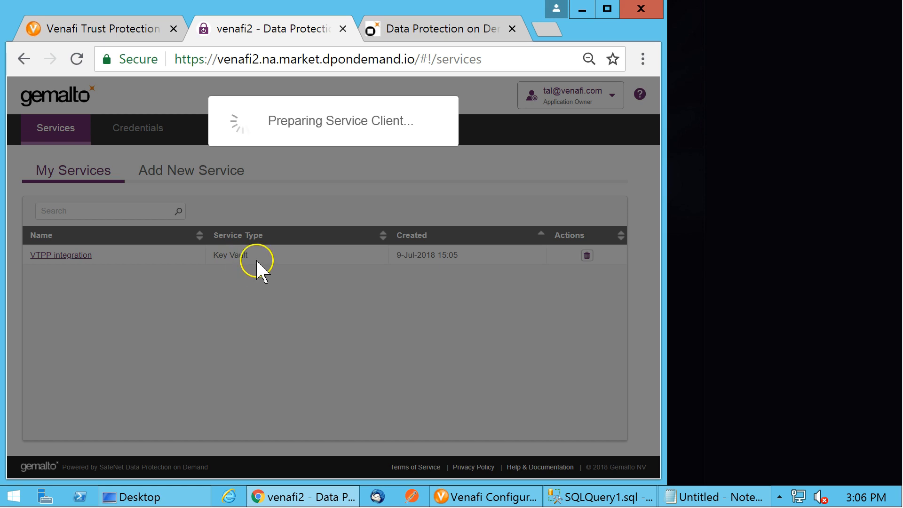
click(252, 170)
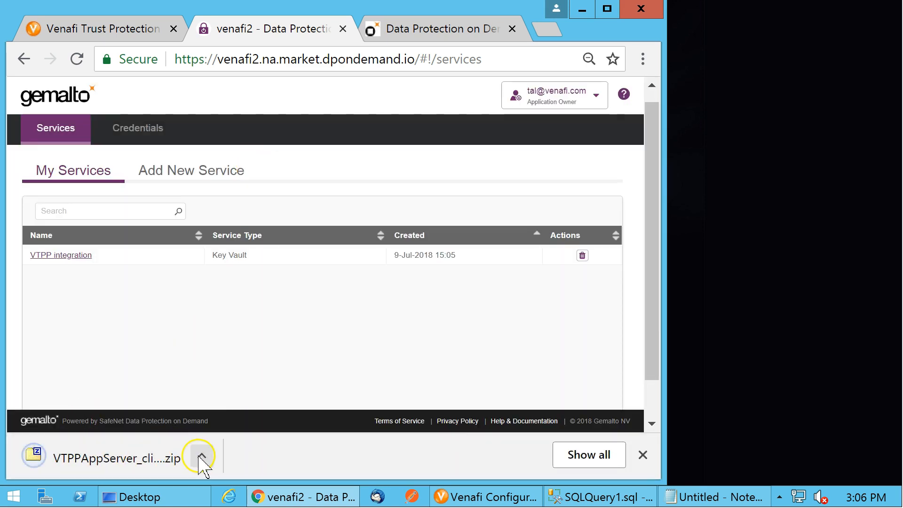
Open the downloaded VTPPAppServer client zip archive
click(202, 457)
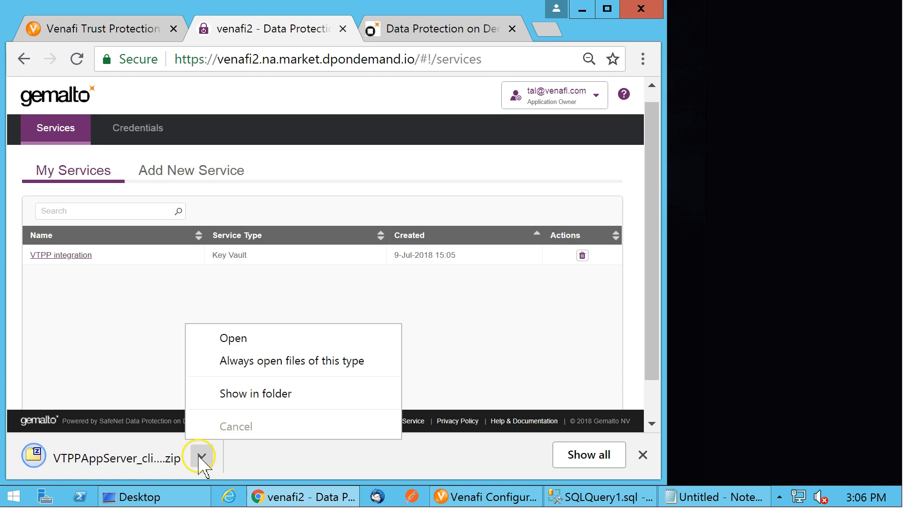
click(284, 339)
click(173, 362)
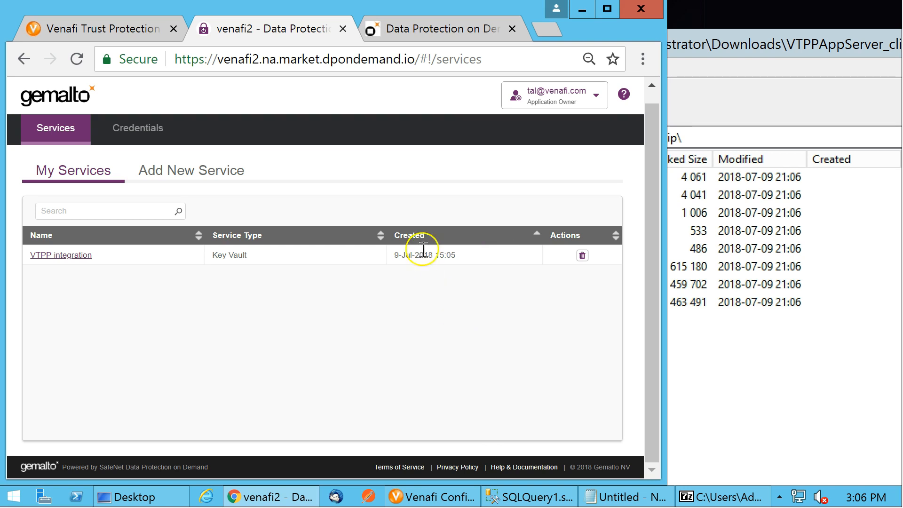
click(582, 9)
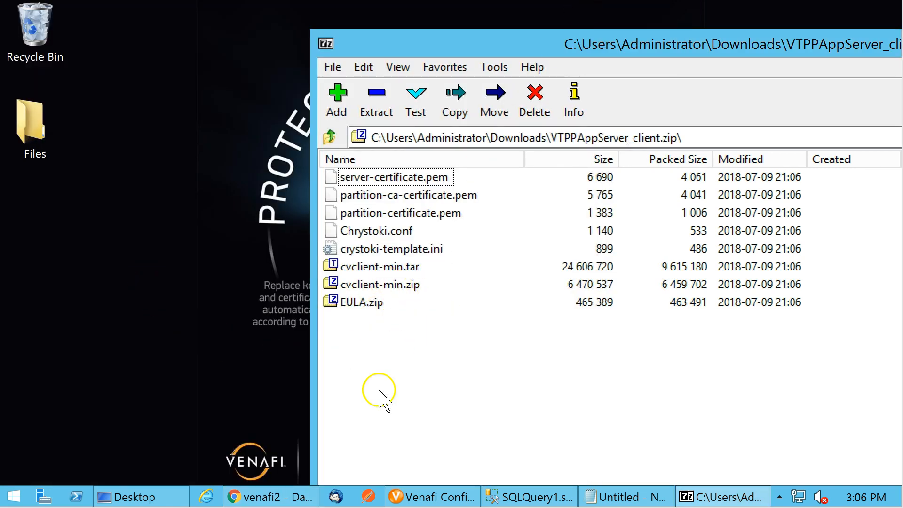
Create a new desktop folder named Gemalto Client
right_click(110, 282)
mouse_move(238, 395)
click(299, 402)
text(Gemalto Client)
key(Return)
Copy the archive's files into the Gemalto Client folder, close the archive and open the folder
drag(457, 361, 110, 332)
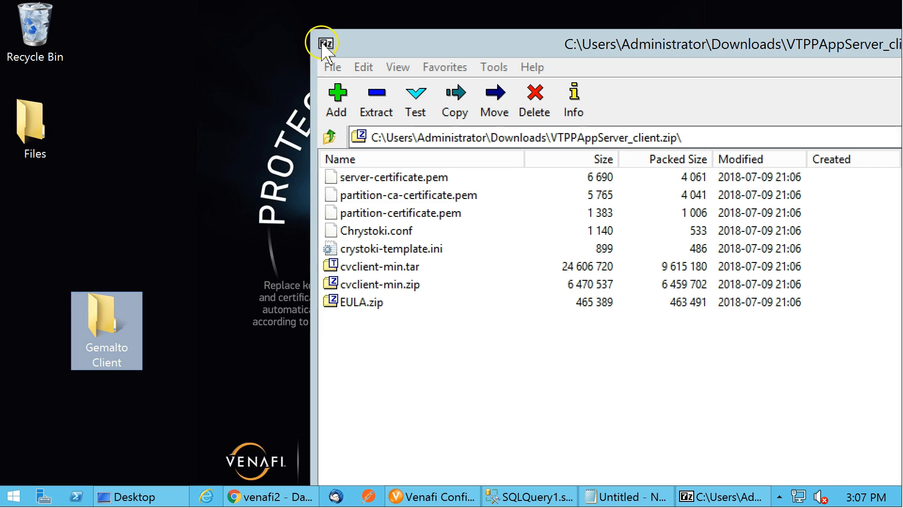
double_click(326, 44)
double_click(89, 312)
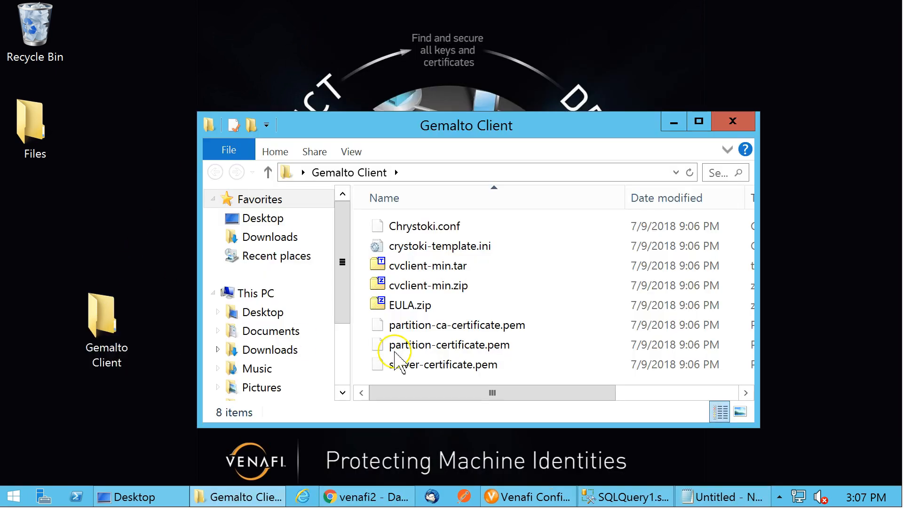
Extract cvclient-min.zip in place inside the Gemalto Client folder
drag(566, 112, 574, 5)
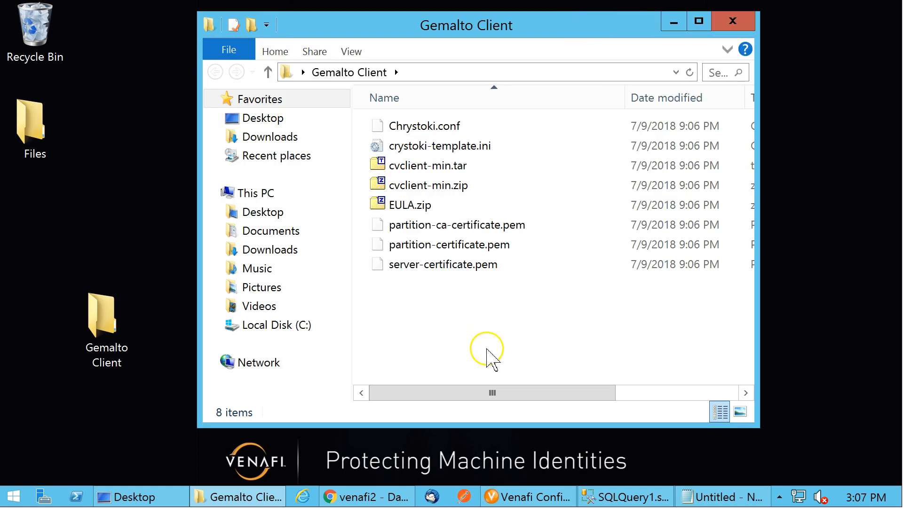
click(447, 170)
click(460, 188)
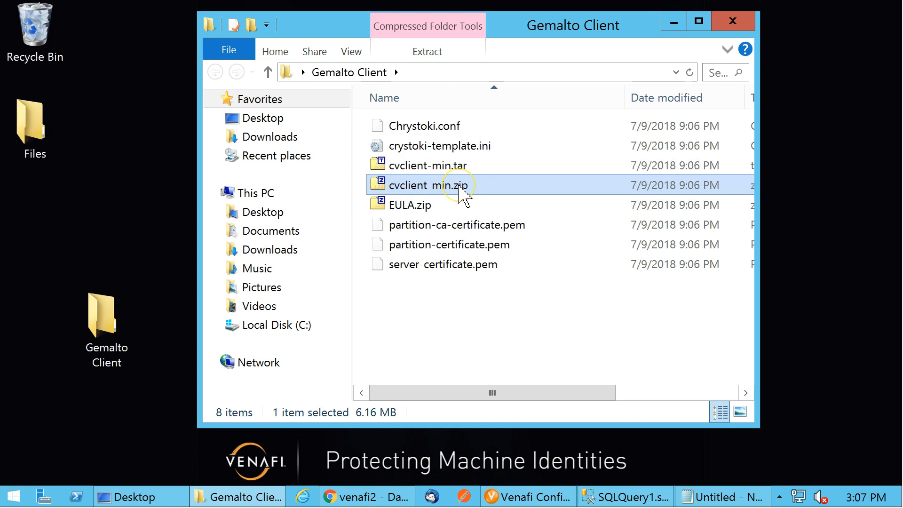
right_click(460, 187)
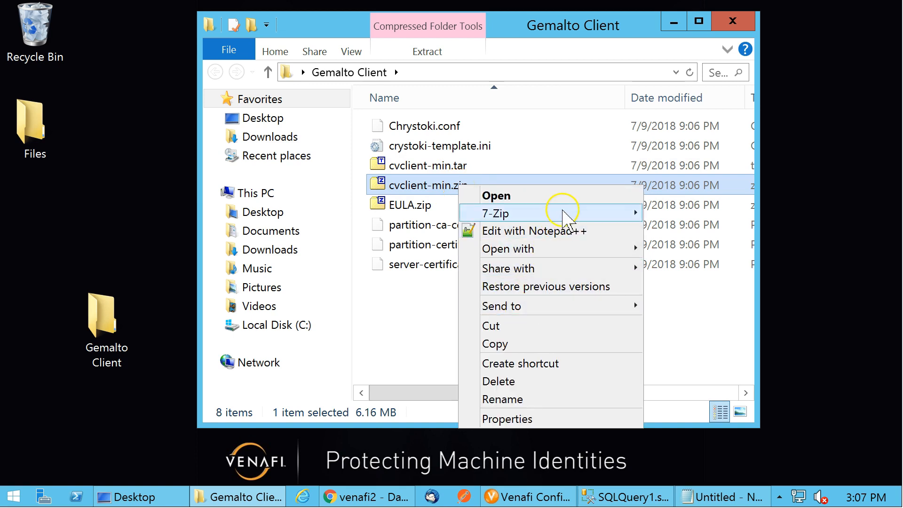
mouse_move(519, 211)
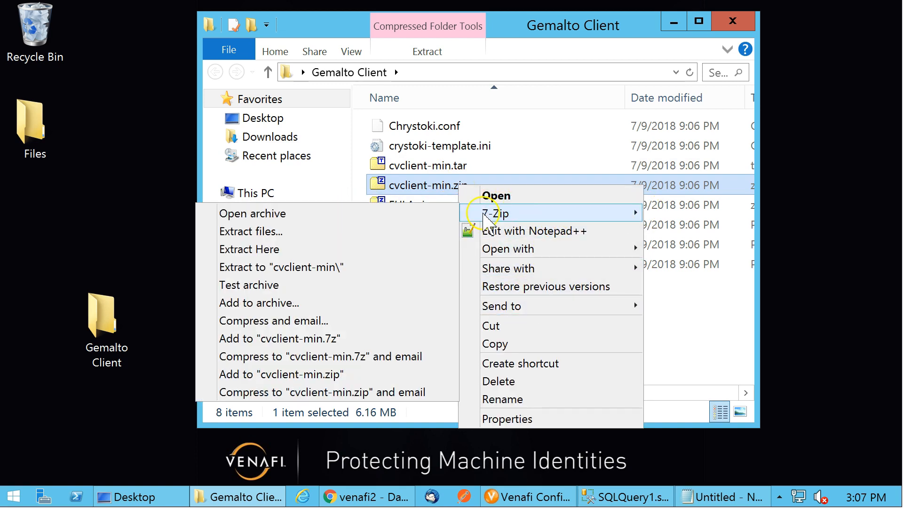
click(318, 249)
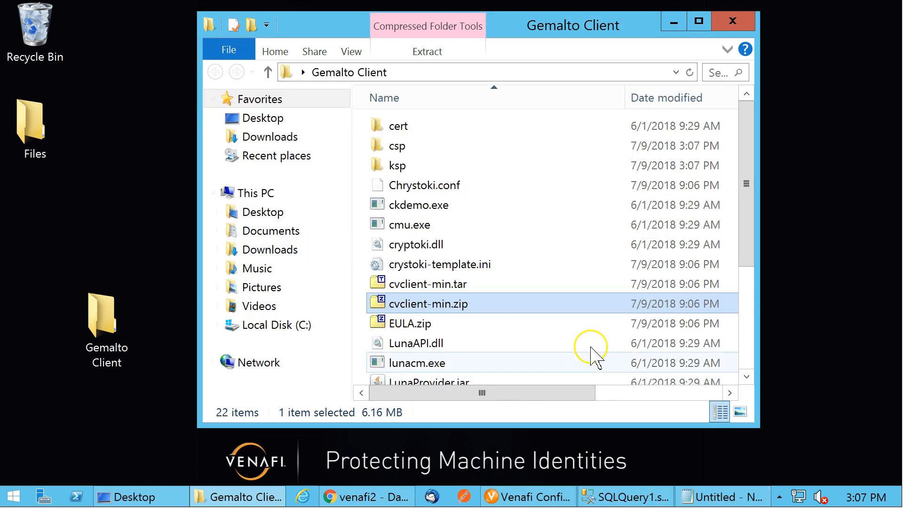
drag(752, 228, 755, 276)
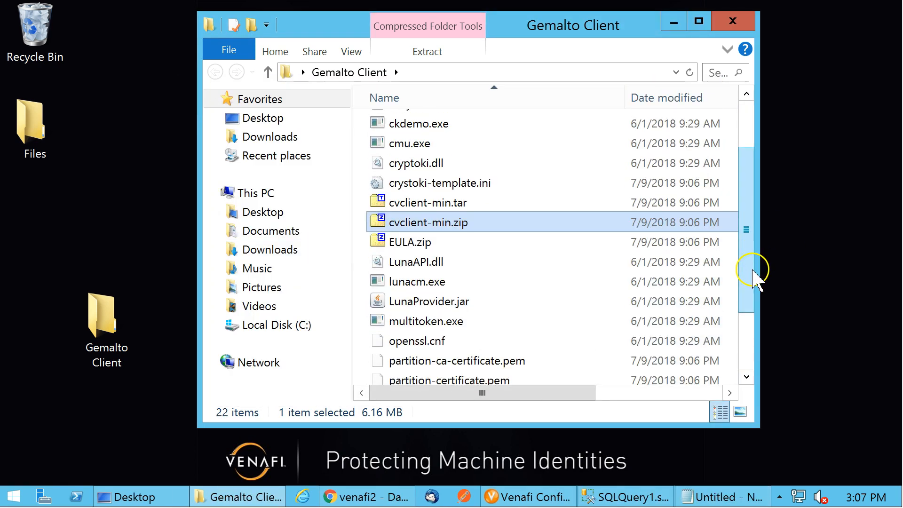
Open an administrator Command Prompt with the Run dialog using cmd
right_click(15, 499)
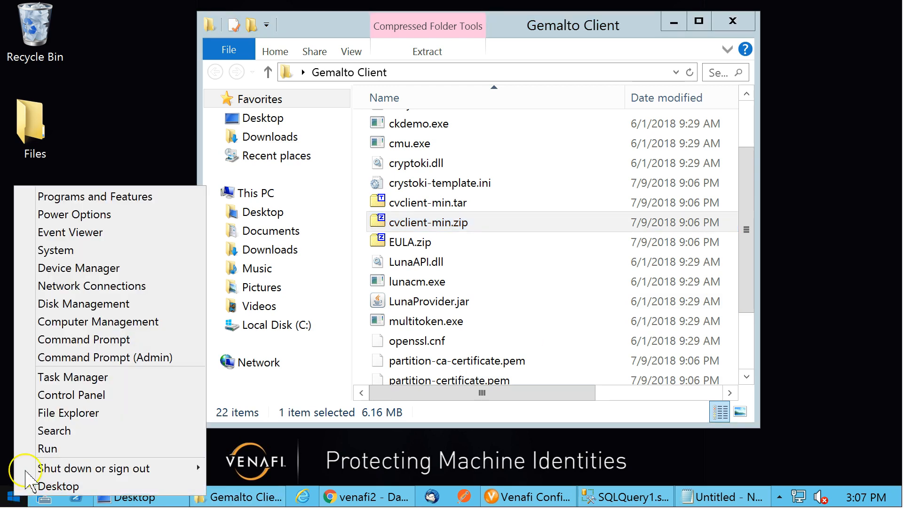
click(47, 449)
text(cmd)
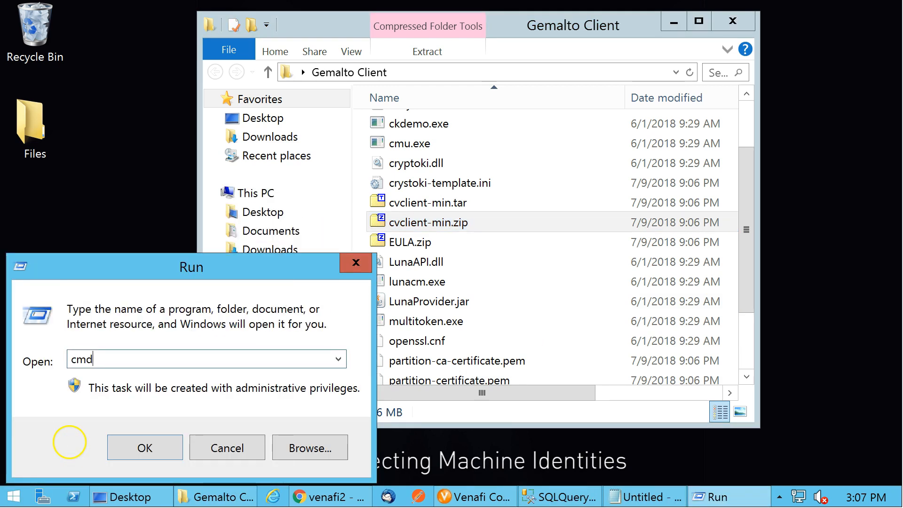
key(Return)
Change the command prompt's directory to the Gemalto Client folder on the desktop
click(599, 74)
key(ctrl+c)
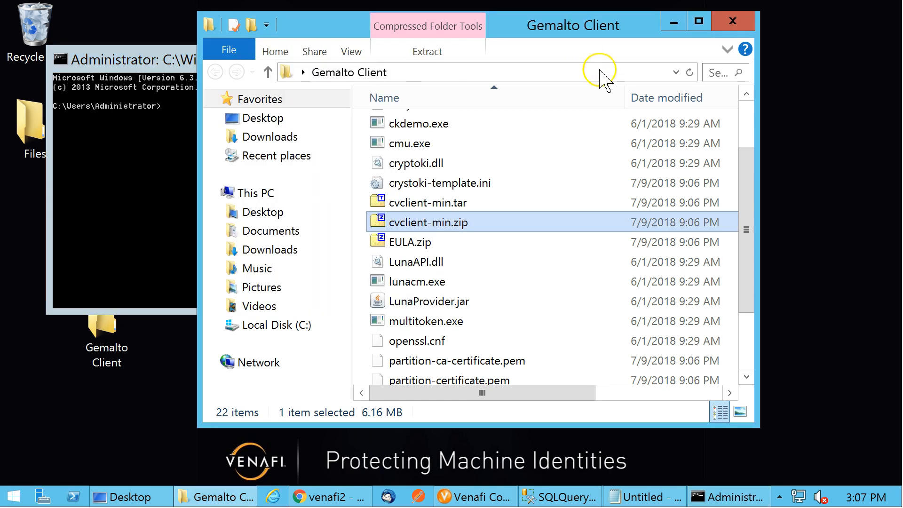
click(155, 186)
text(cd)
right_click(153, 179)
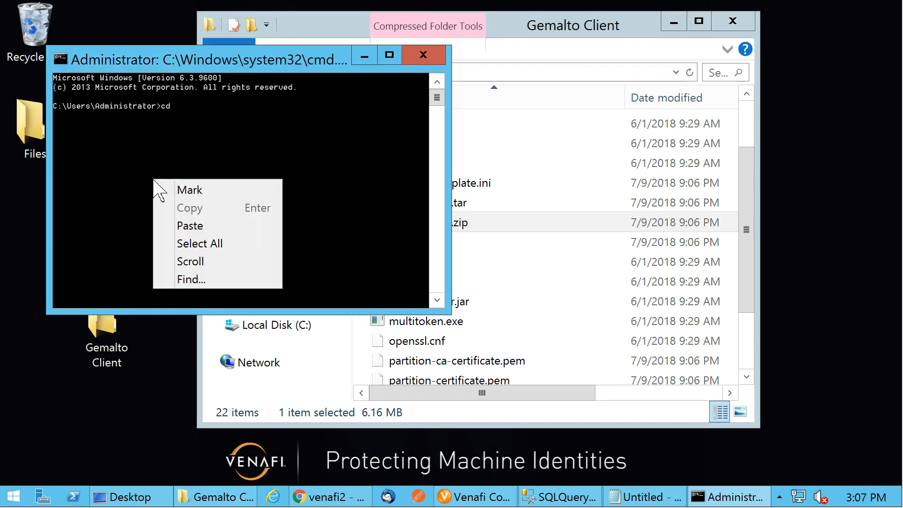
click(214, 226)
key(Return)
Run setenv.cmd to set the client environment and generate crystoki.ini
text(ser)
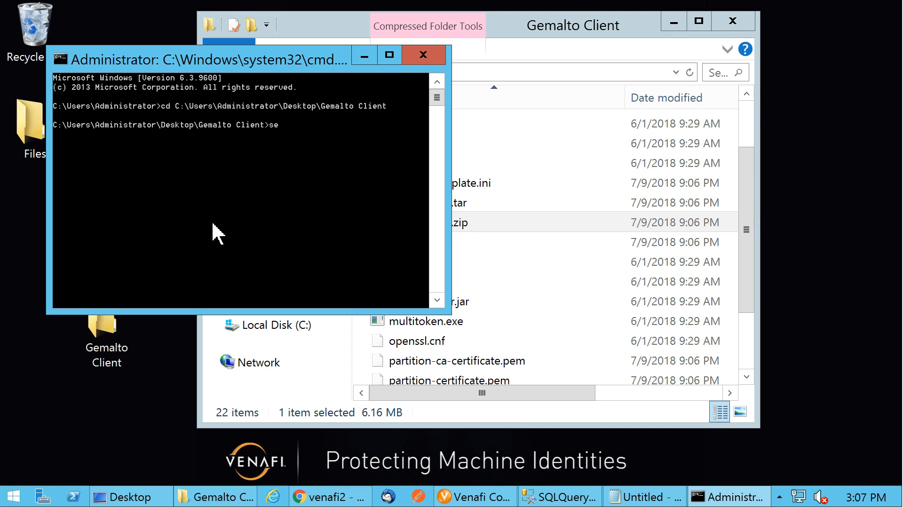
text(env.cmd)
key(Return)
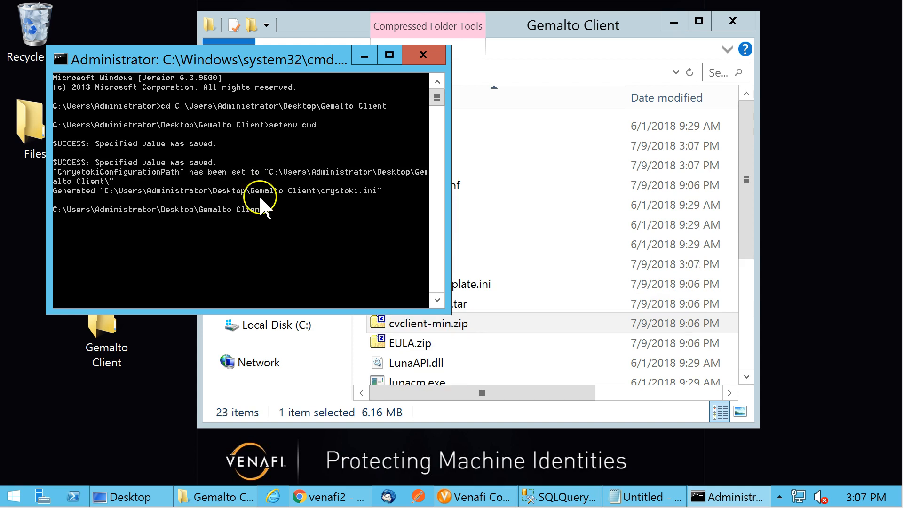
Launch the LunaCM utility from the Gemalto Client folder
click(747, 156)
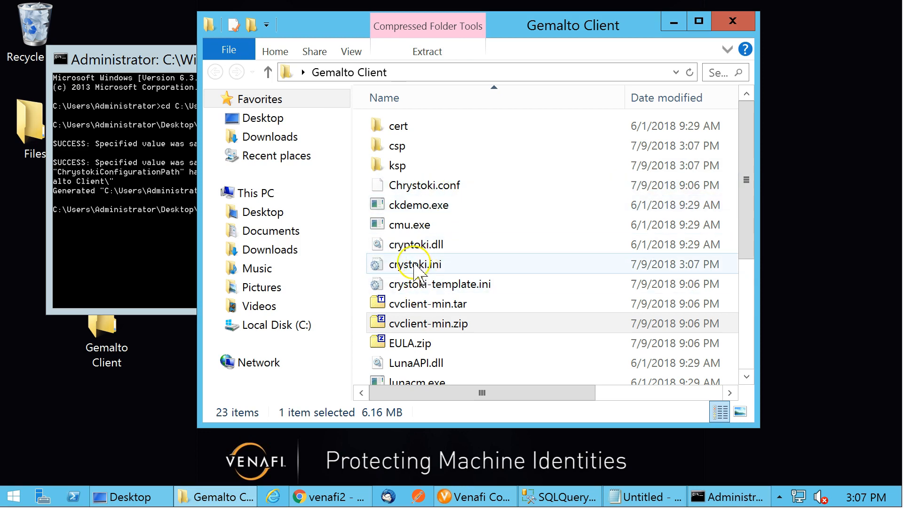
drag(556, 35, 689, 34)
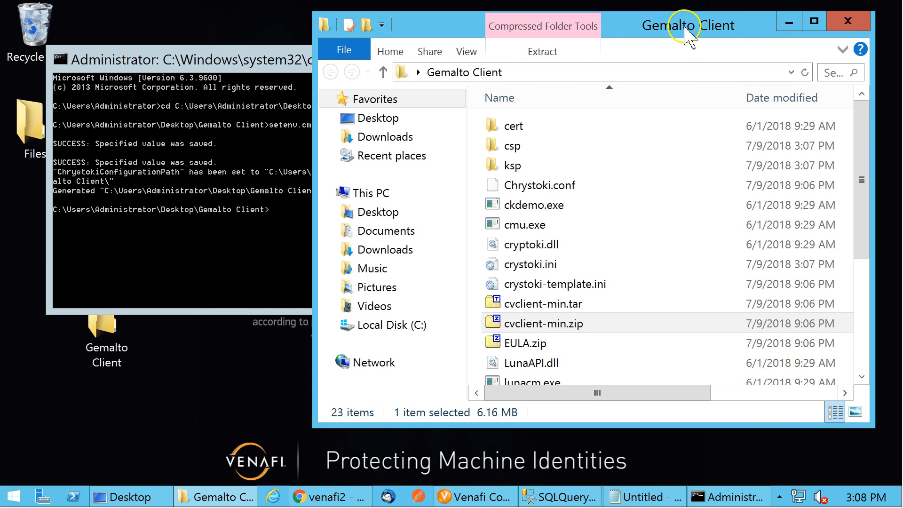
click(258, 246)
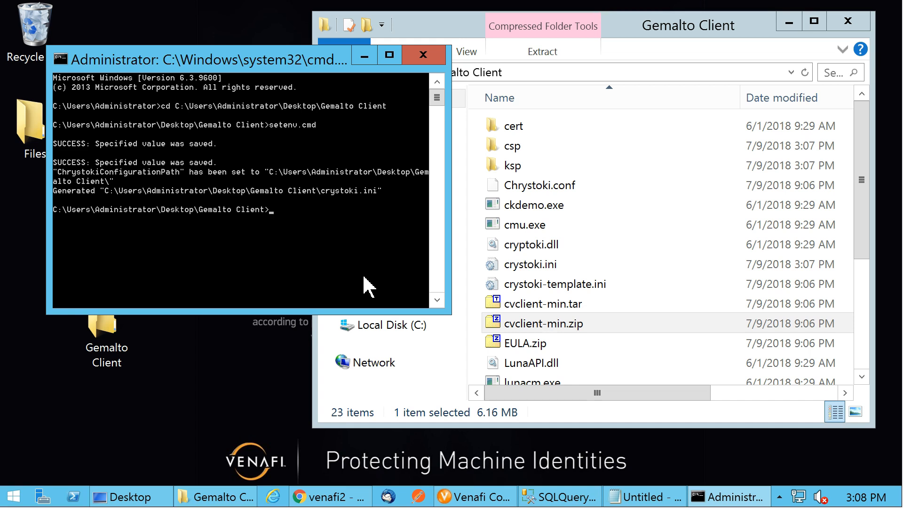
text(lunacm)
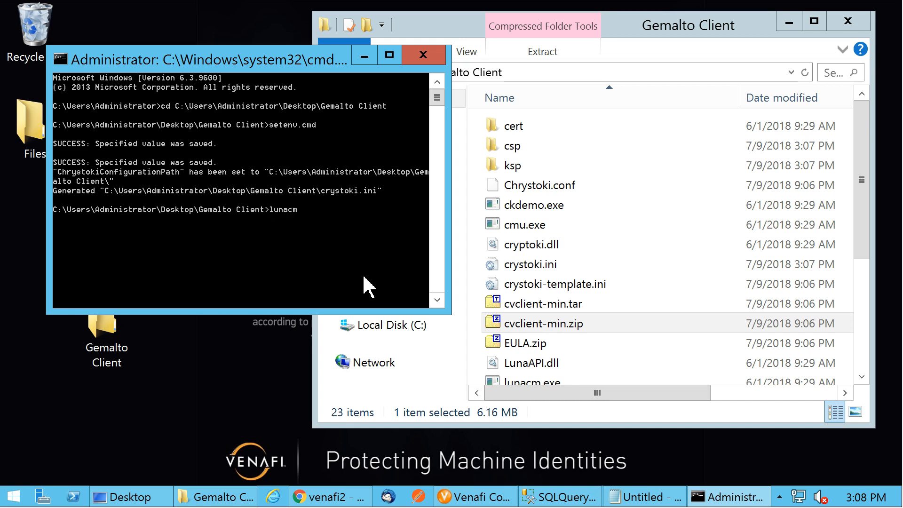
key(Return)
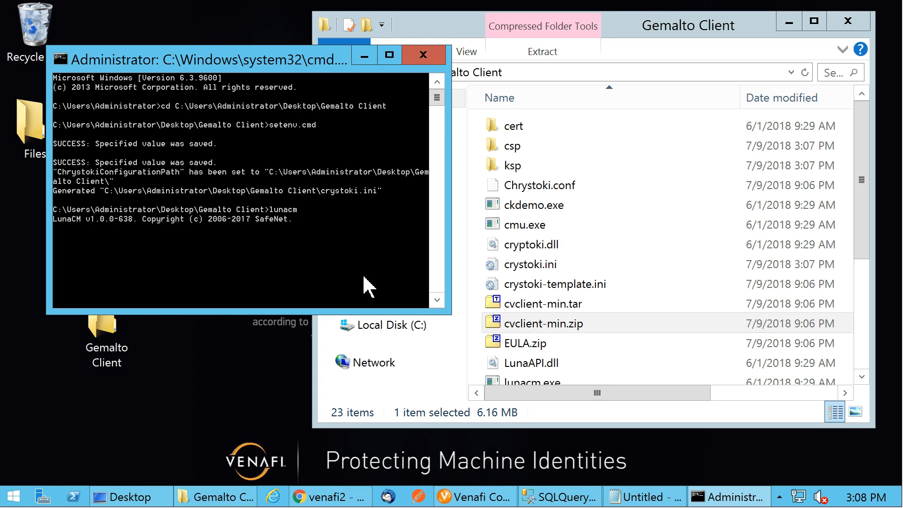
click(297, 250)
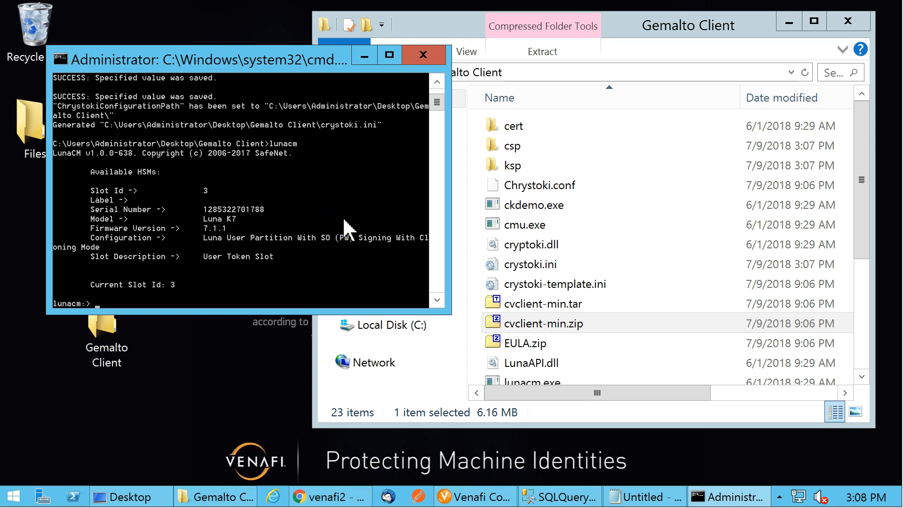
Initialize the partition with label UTPPIntegration, entering and confirming the Partition SO password, and proceed
text(par in -l UTPPIntegration)
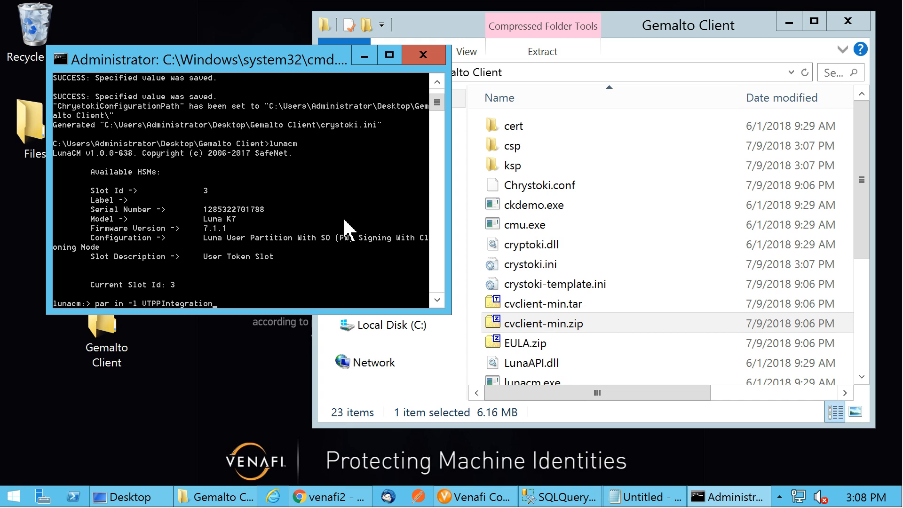
key(Return)
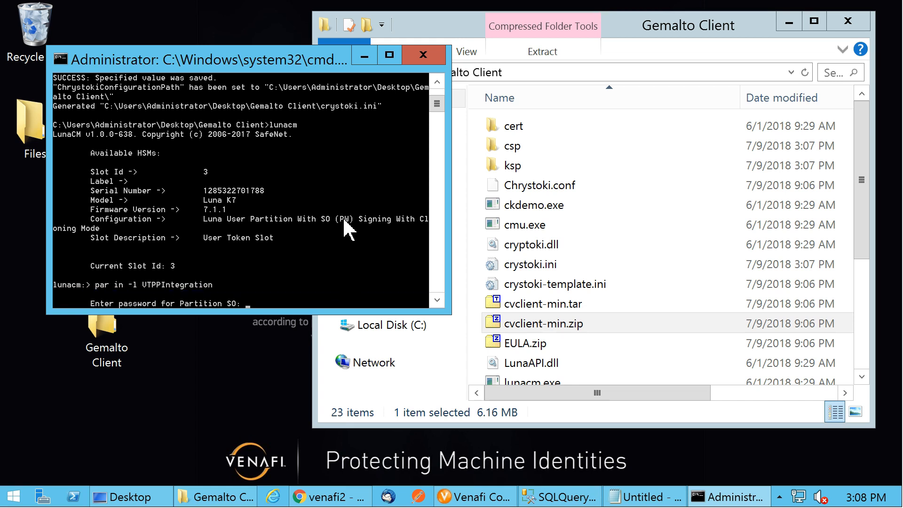
text(********)
key(Return)
text(********)
key(Return)
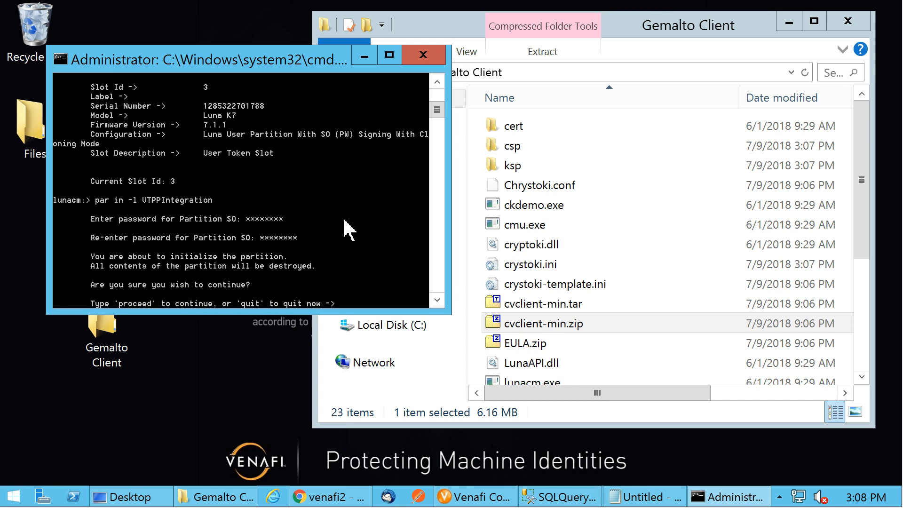
text(proce)
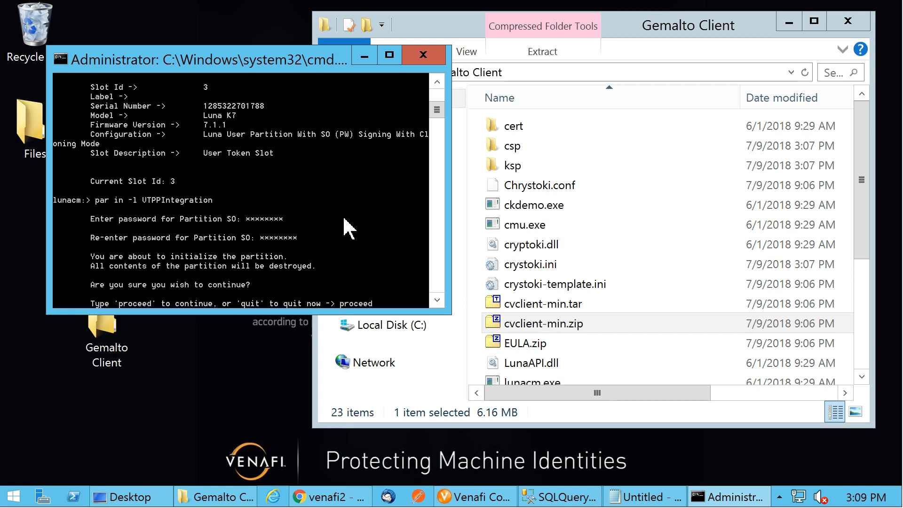
text(ed)
key(Return)
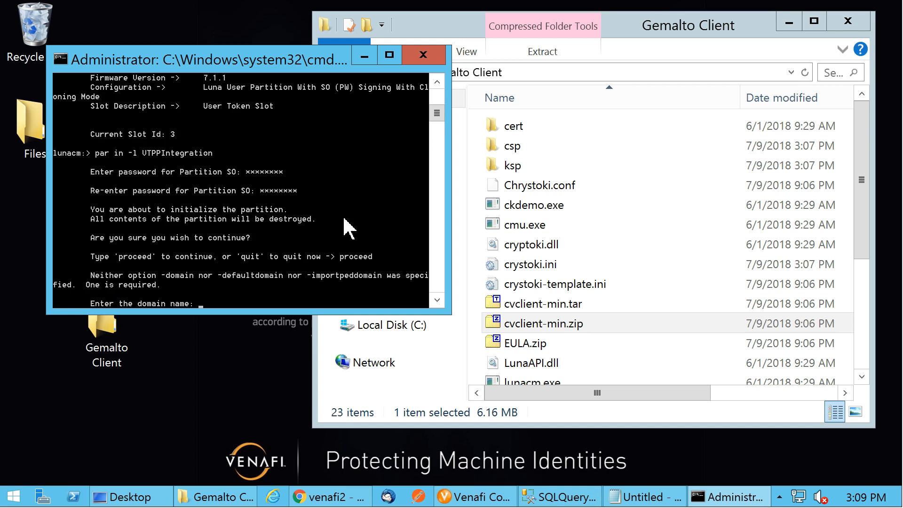
Enter and confirm the partition's domain name
text(********)
key(Return)
text(******)
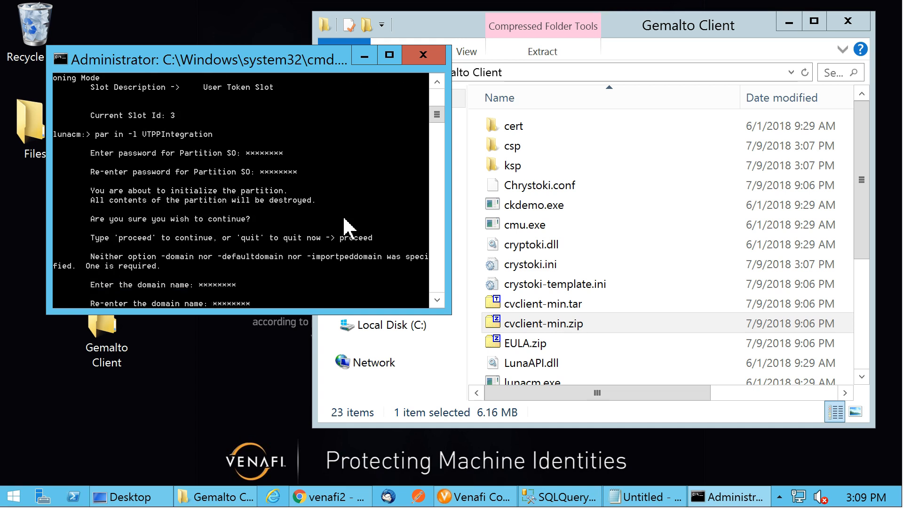
key(Return)
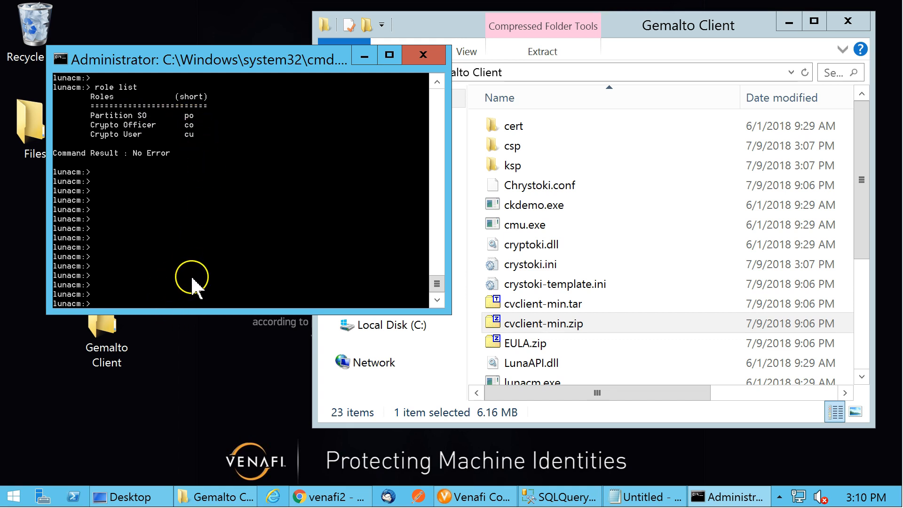
Log in to the Partition SO role with role login -n po, entering its password
key(Return)
text(ro)
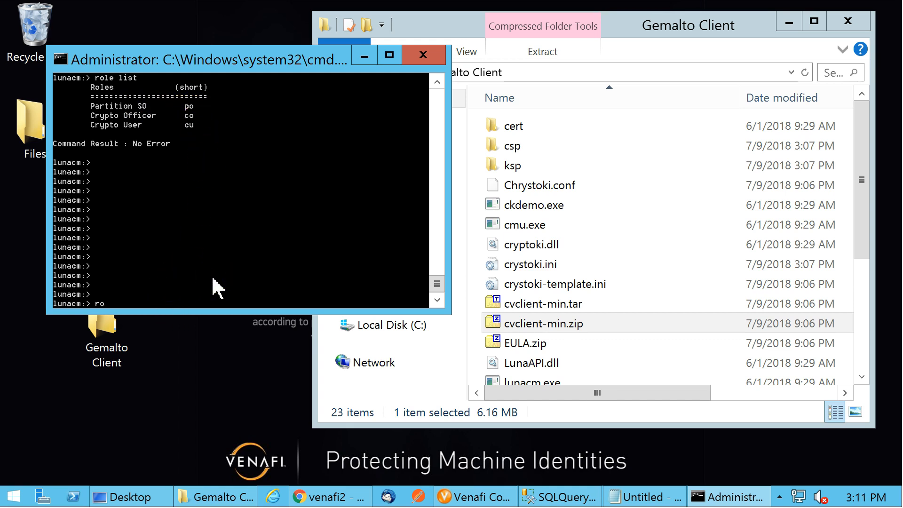
text(le login -n po)
key(Return)
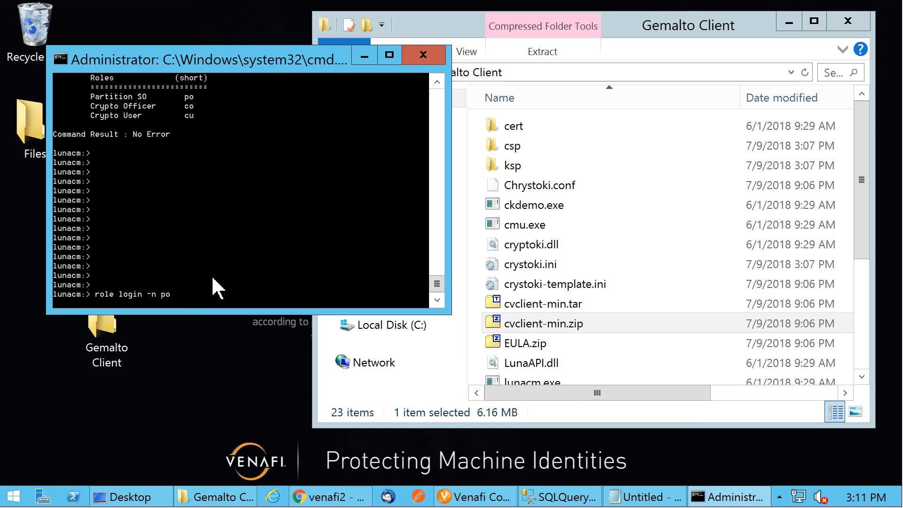
text(********)
key(Return)
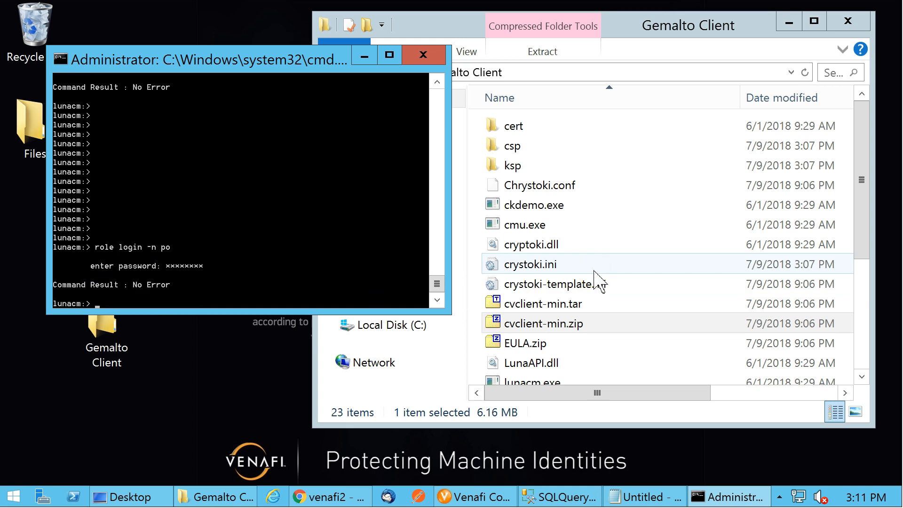
Initialize the Crypto Officer role with role init -n co, setting and confirming its new password
text(role init -n co)
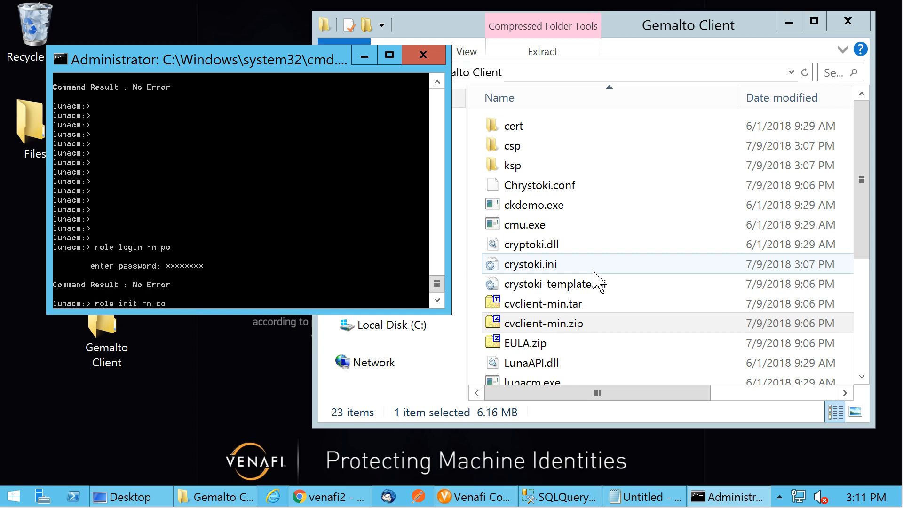
key(Return)
text(*******)
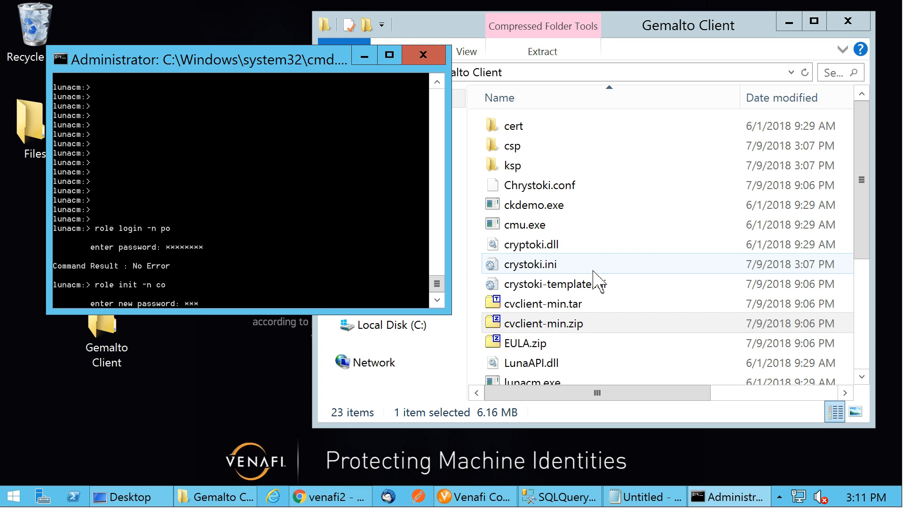
key(Return)
text(********)
key(Return)
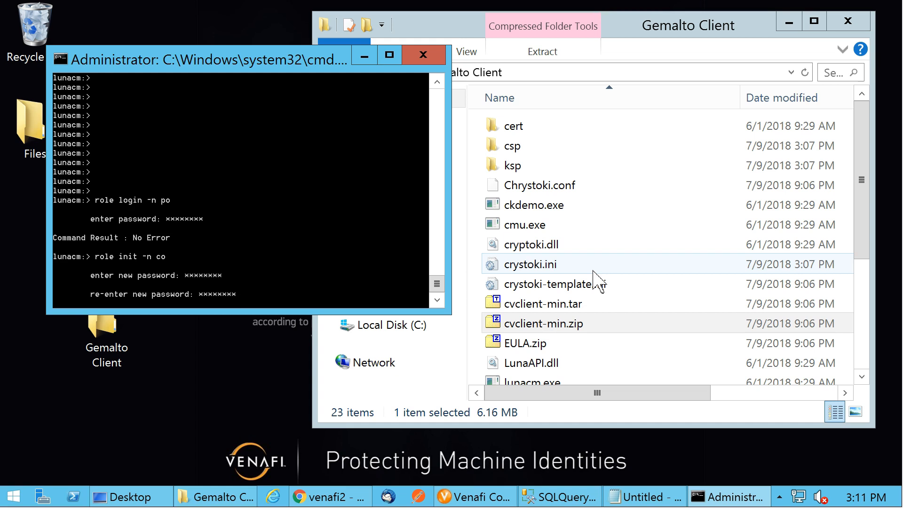
click(266, 261)
key(Return)
key(Return)
key(Return)
key(Return)
key(Return)
key(Return)
key(Return)
key(Return)
key(Return)
key(Return)
key(Return)
key(Return)
key(Return)
key(Return)
key(Return)
key(Return)
key(Return)
key(Return)
key(Return)
key(Return)
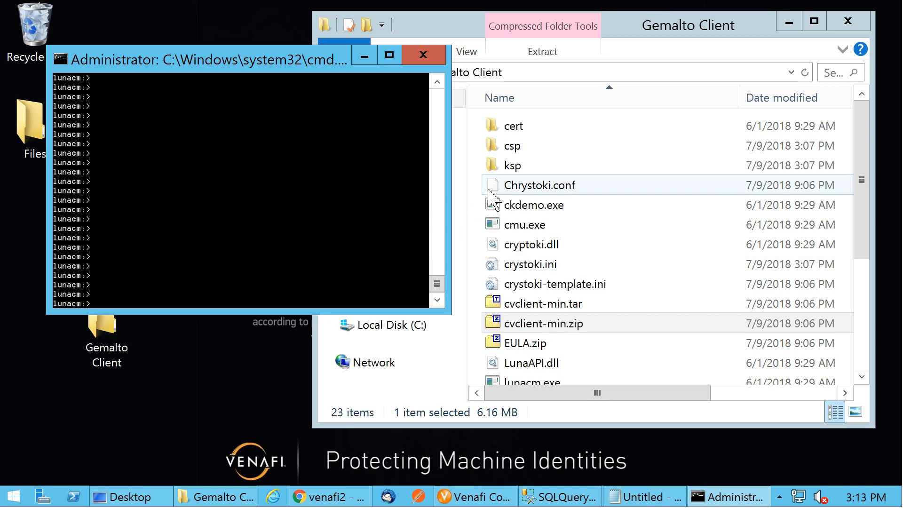
Log in to the Crypto Officer role with role login -n co, entering its password
text(role logon -nbn co)
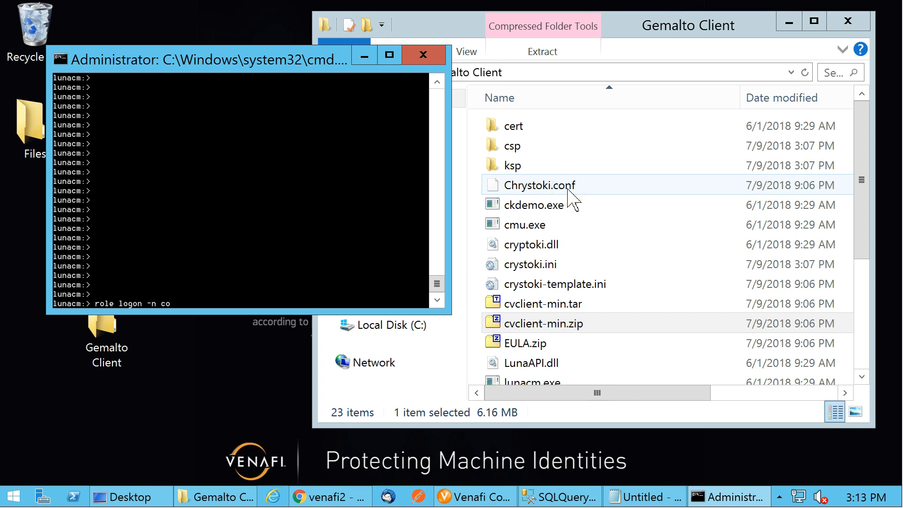
key(Return)
click(310, 97)
text(******)
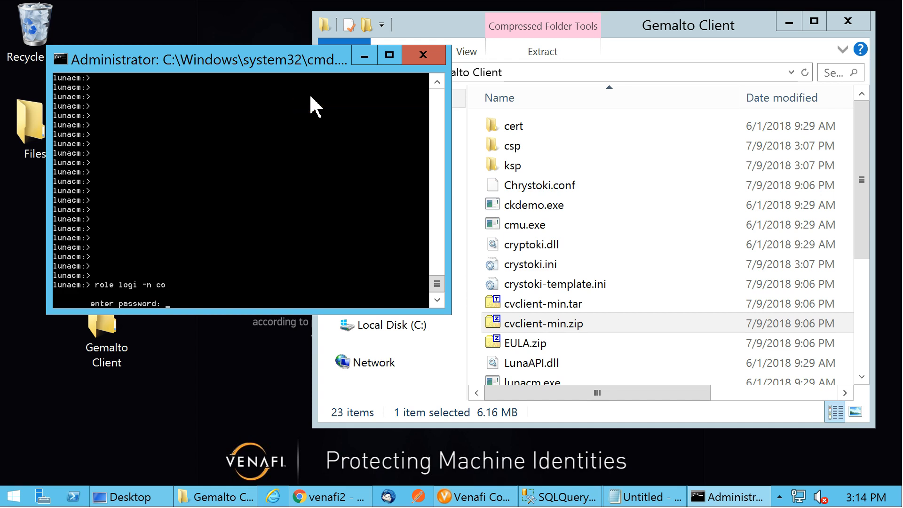
key(Return)
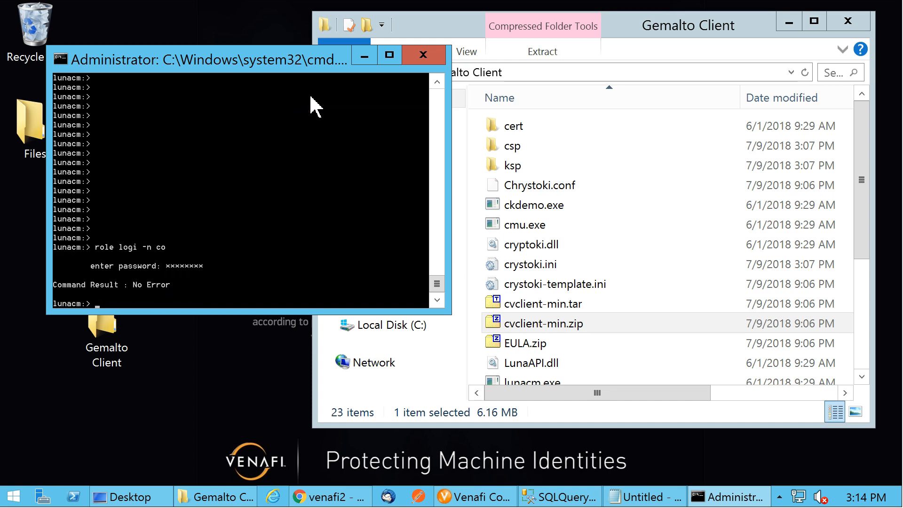
Change the Crypto Officer password with role changepw -n co, entering the existing and new passwords
text(role changepw -n co)
key(Return)
text(********)
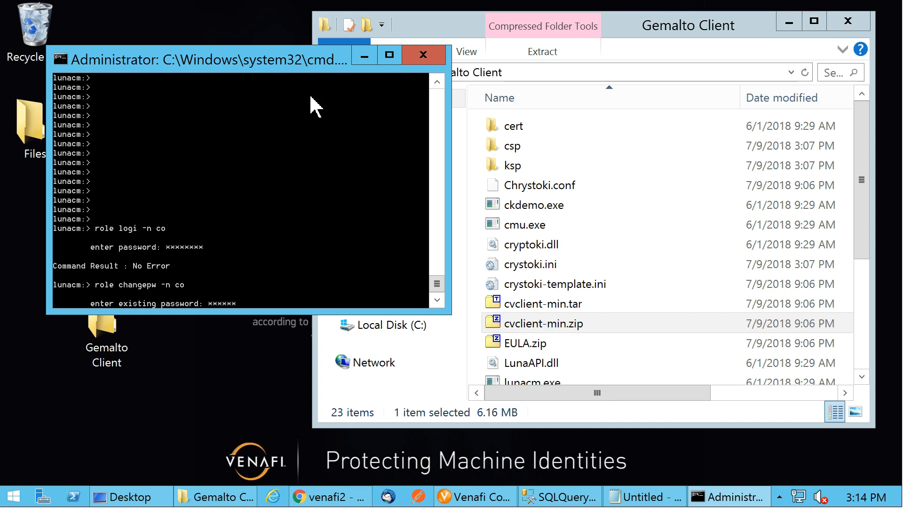
key(Return)
text(*********)
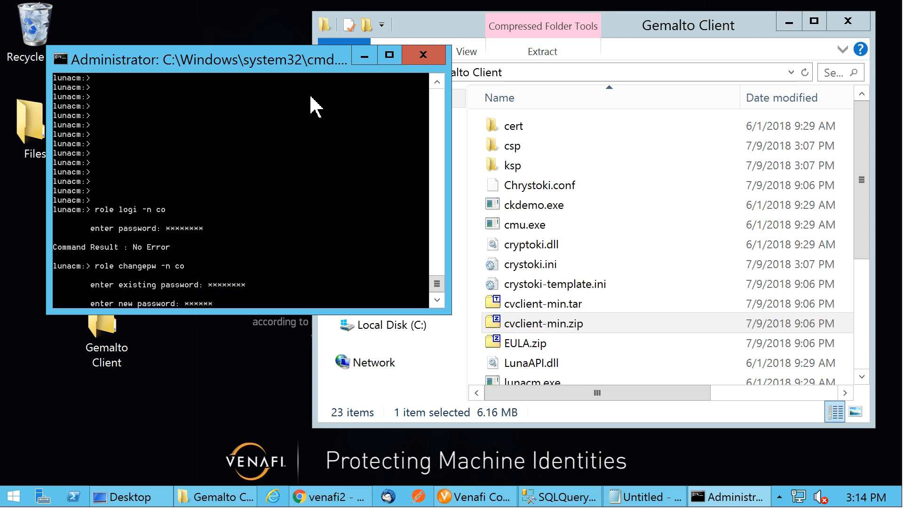
key(Return)
text(********)
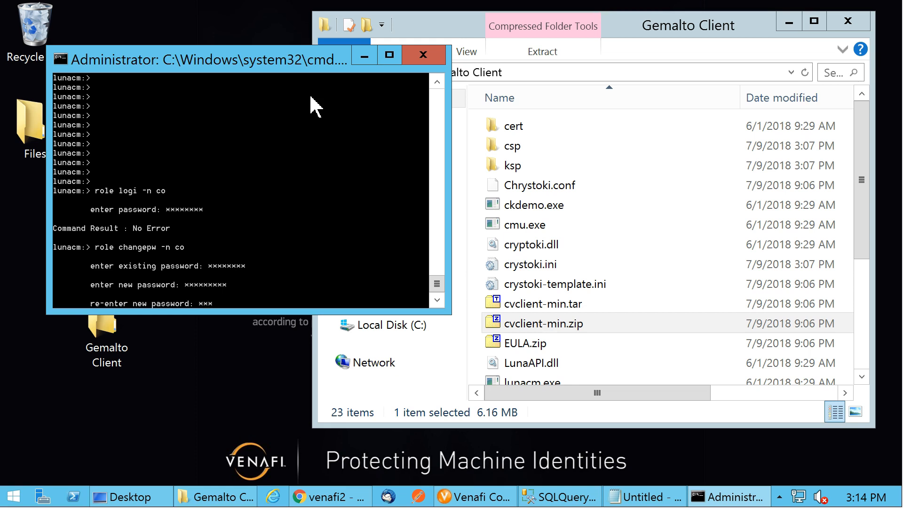
key(Return)
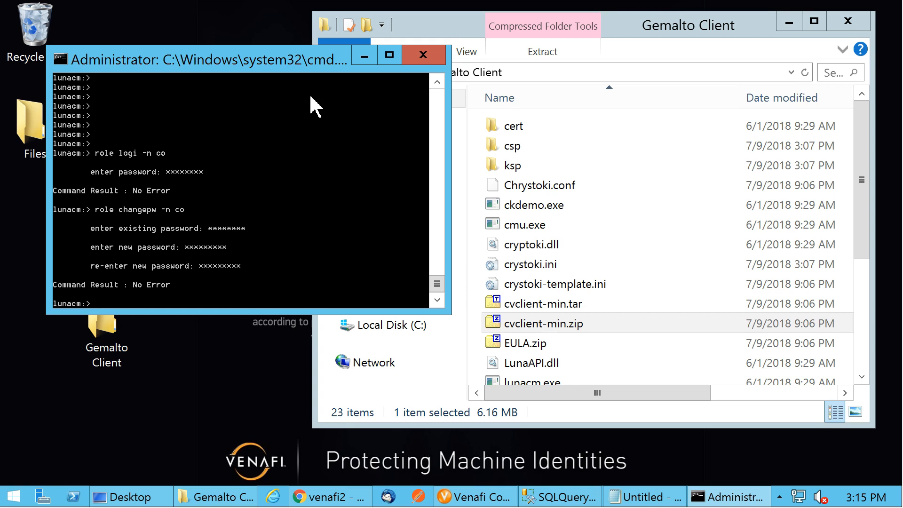
Open a new Command Prompt window
right_click(741, 492)
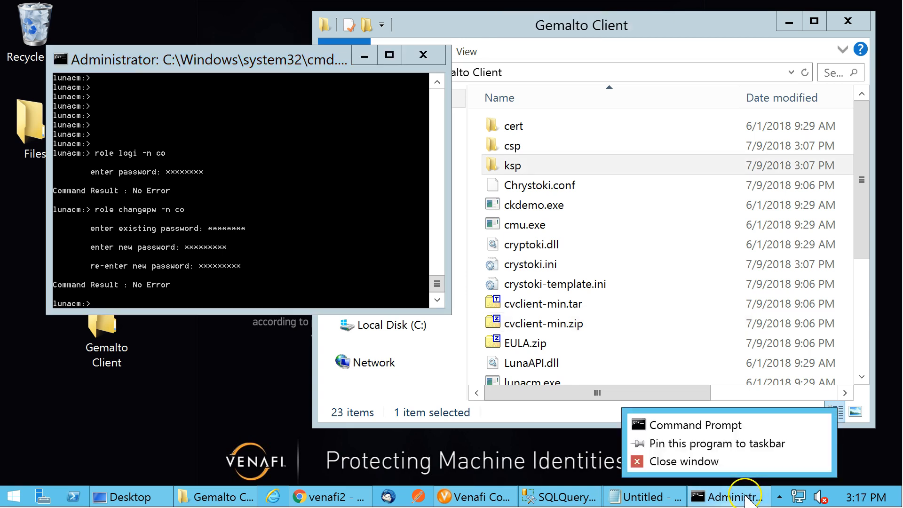
click(739, 425)
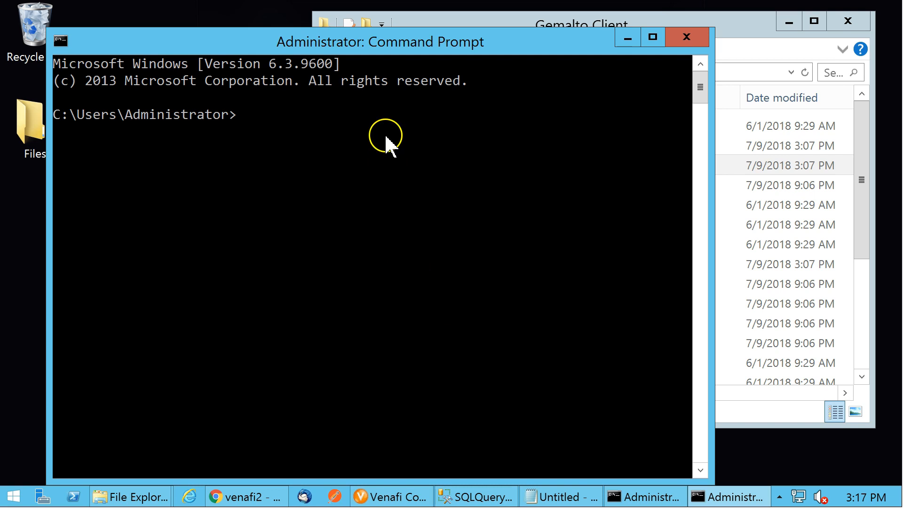
Change the Command Prompt's directory to the Gemalto Client folder path copied from File Explorer
click(715, 21)
click(735, 74)
key(ctrl+c)
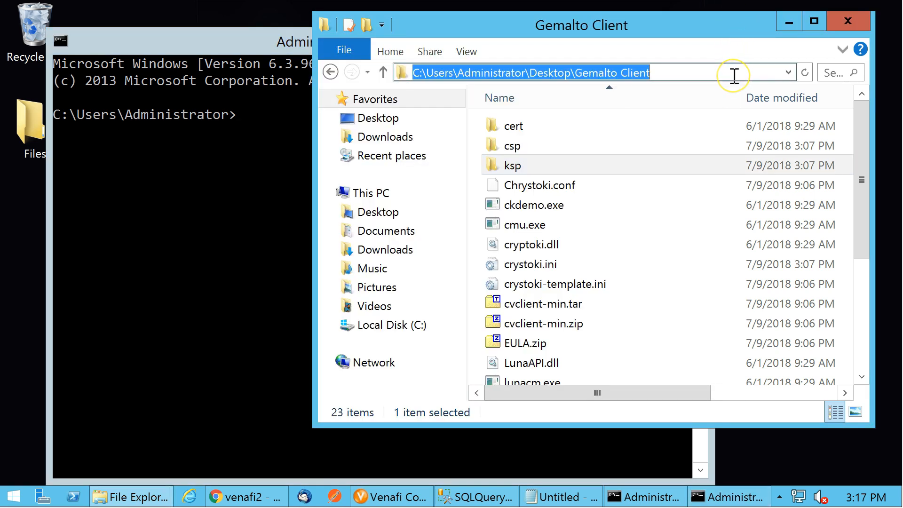
click(260, 229)
text(cd)
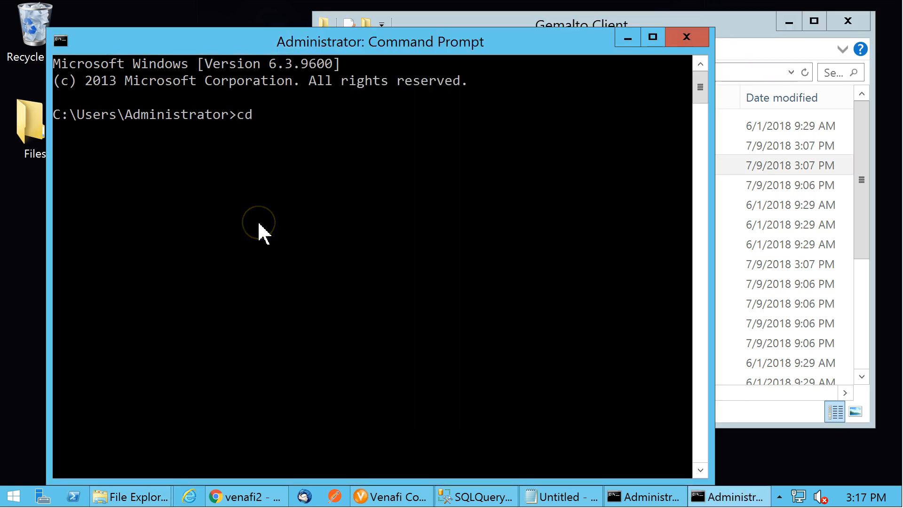
right_click(260, 229)
click(292, 264)
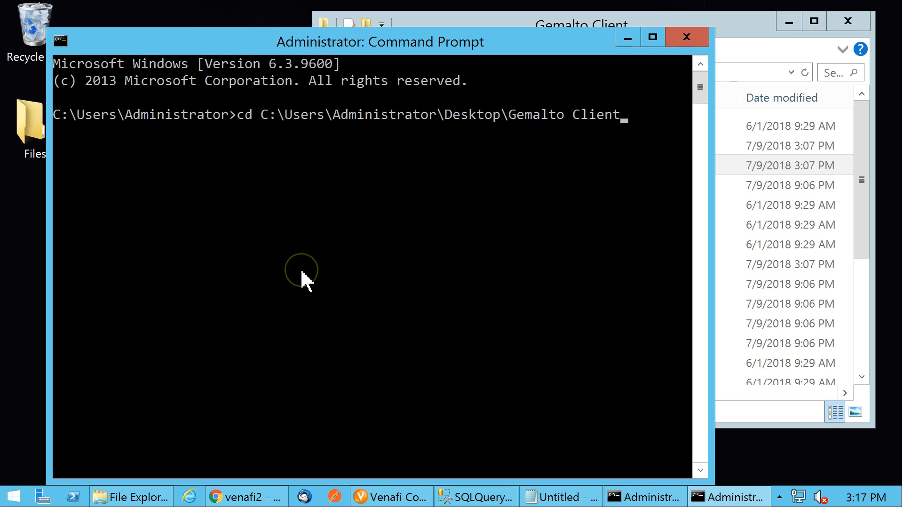
key(Return)
Copy SafeNetKSP.dll into c:\Windows\system32\, confirming the overwrite with y
text(cop)
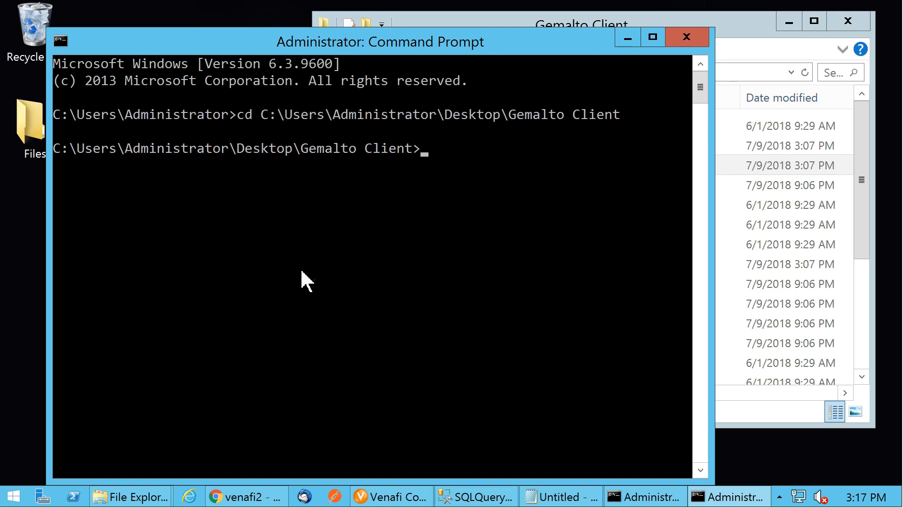
text(y safe)
key(Tab)
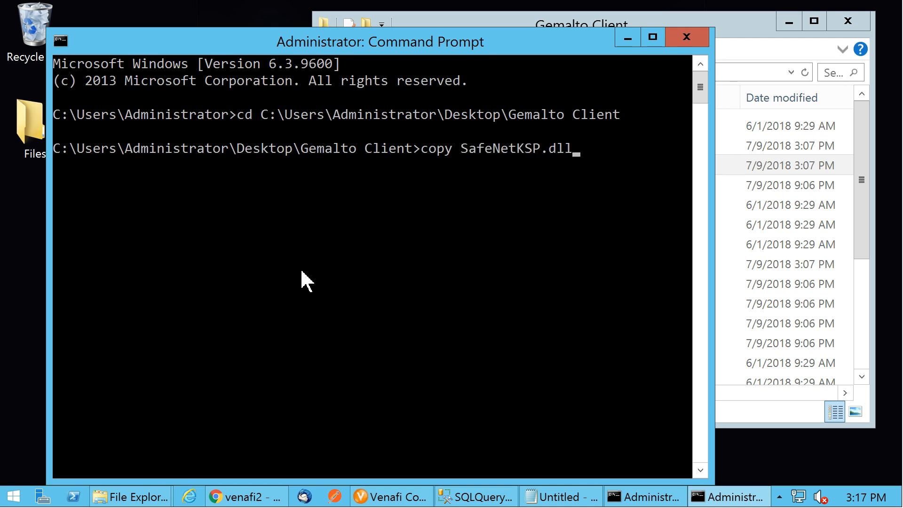
text(c:\windo)
key(Tab)
text(\)
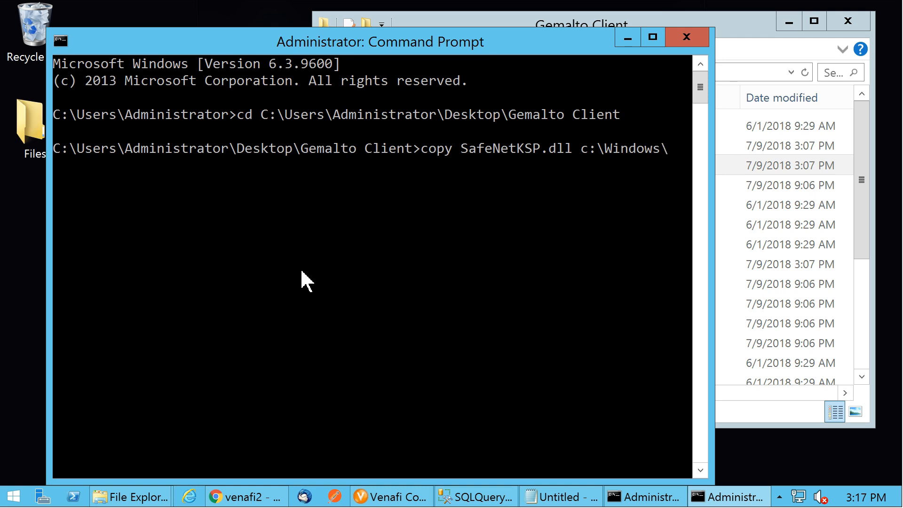
text(system32\)
key(Return)
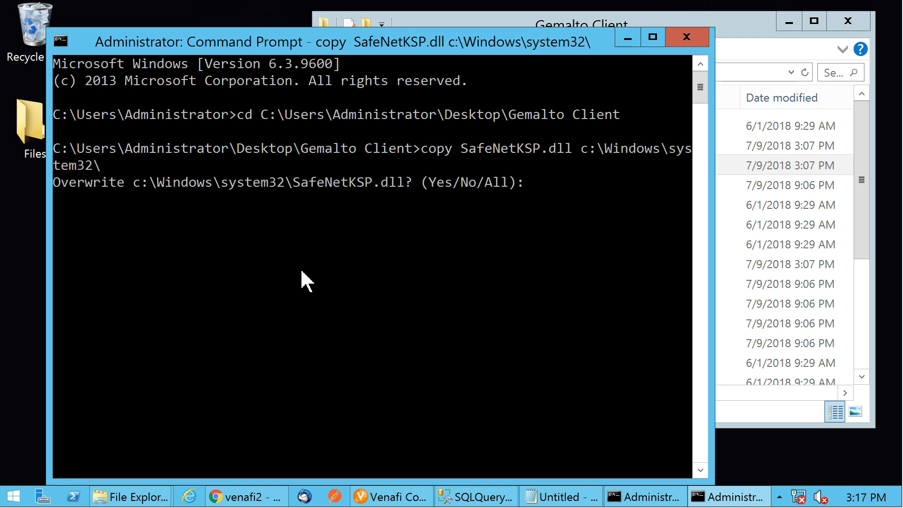
text(y)
key(Return)
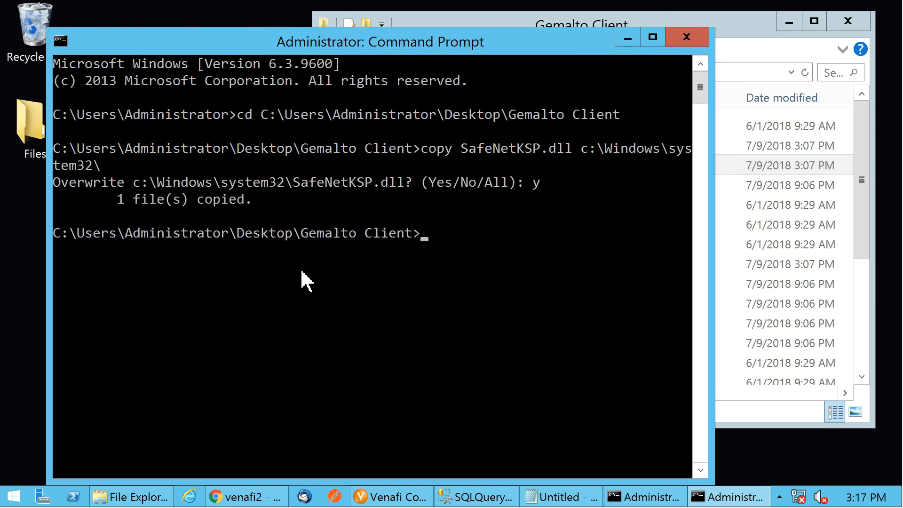
Run KspConfig.exe from the ksp folder as administrator
click(627, 37)
click(507, 188)
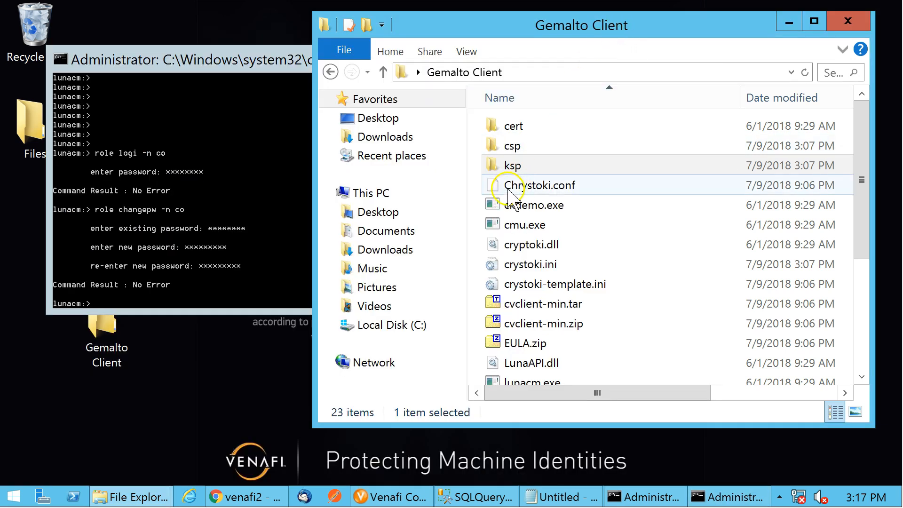
click(493, 166)
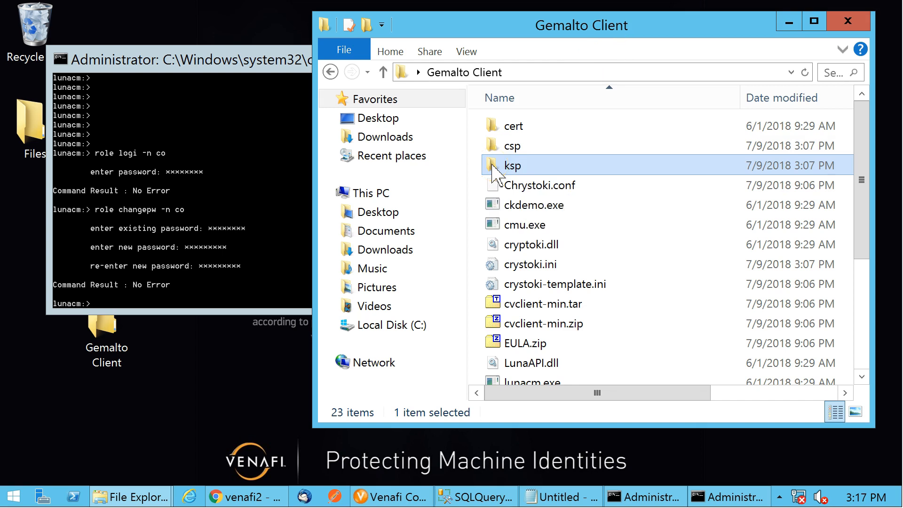
double_click(493, 166)
right_click(520, 143)
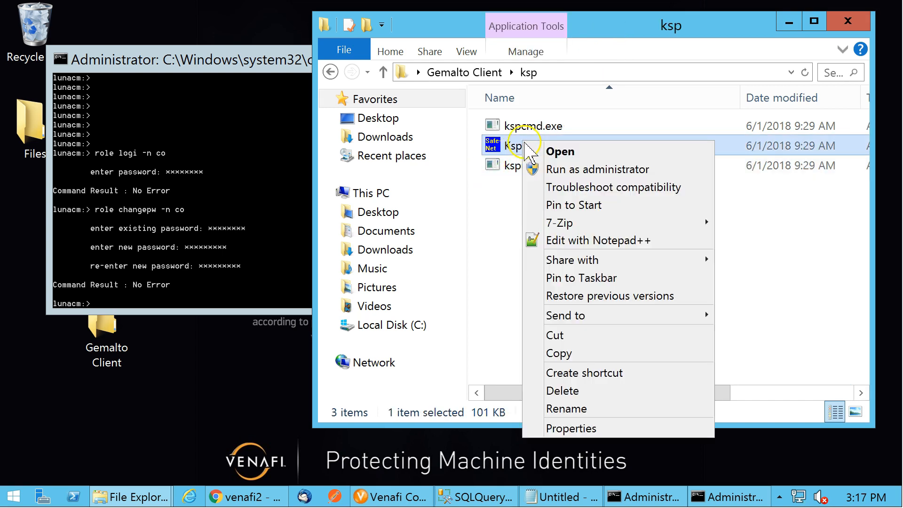
click(575, 171)
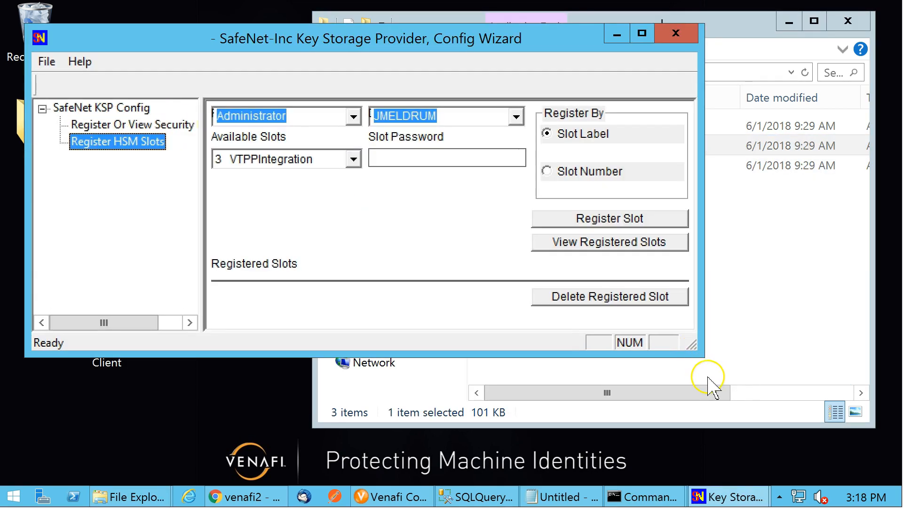
Register the VTPPIntegration slot 3 by slot label for the Administrator user, entering the slot password
drag(692, 345, 816, 456)
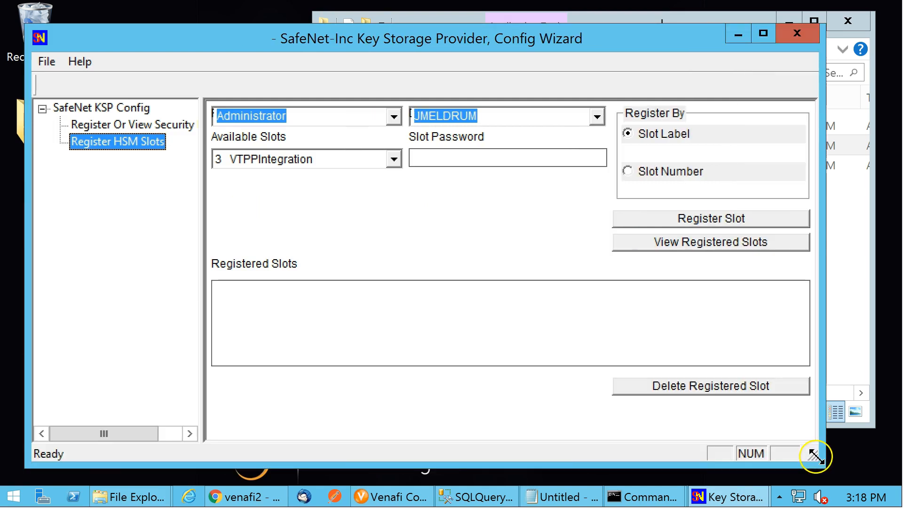
click(484, 156)
text(*********)
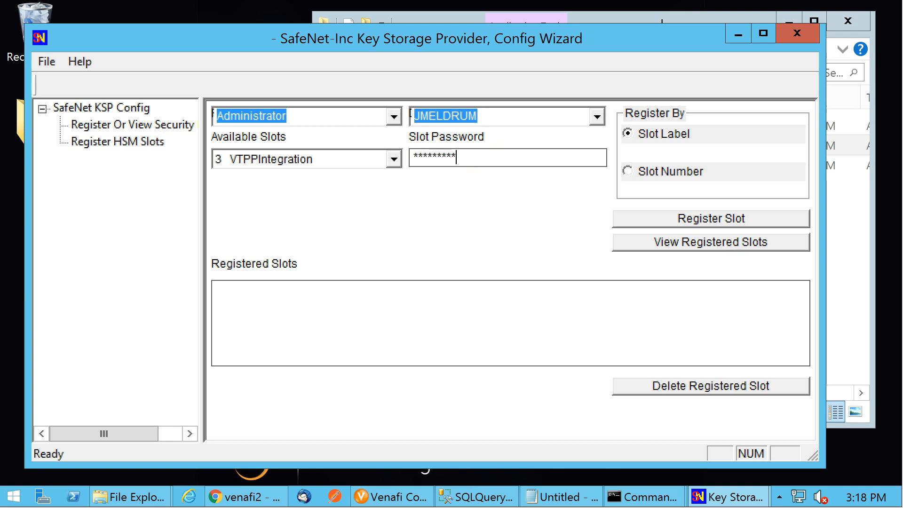
click(707, 218)
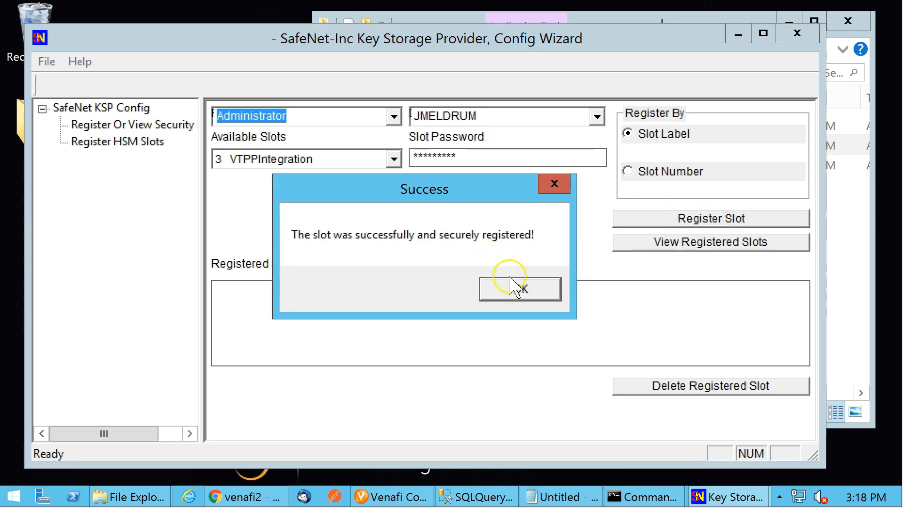
click(513, 286)
Register the same slot for the SYSTEM user under NT AUTHORITY, then close the KSP Config Wizard
click(393, 117)
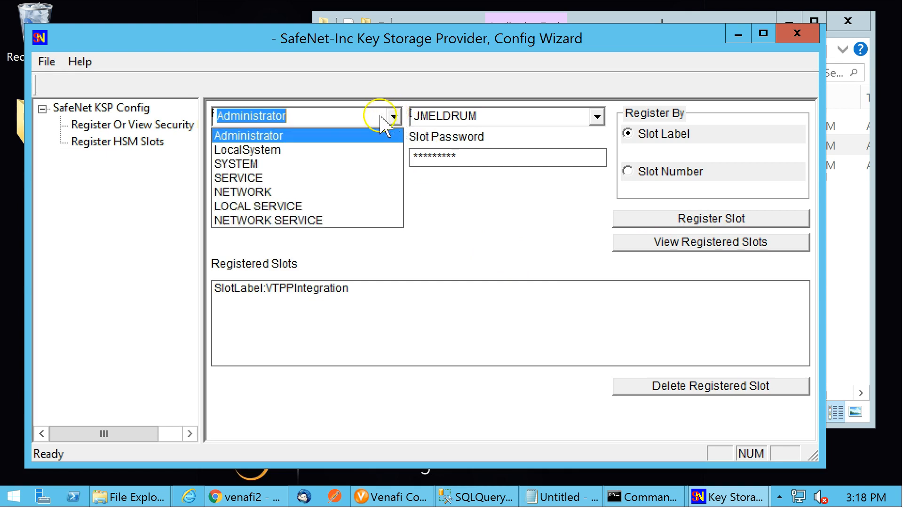
click(289, 164)
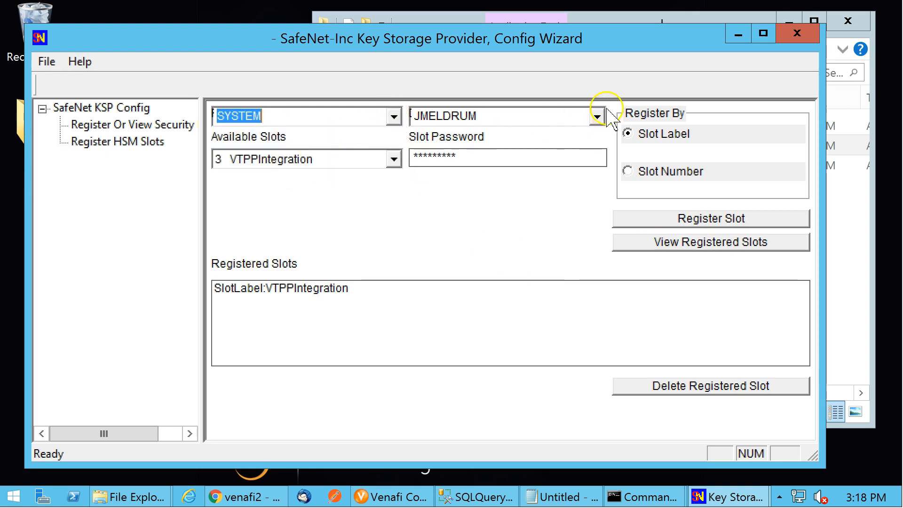
click(597, 116)
click(511, 164)
click(678, 218)
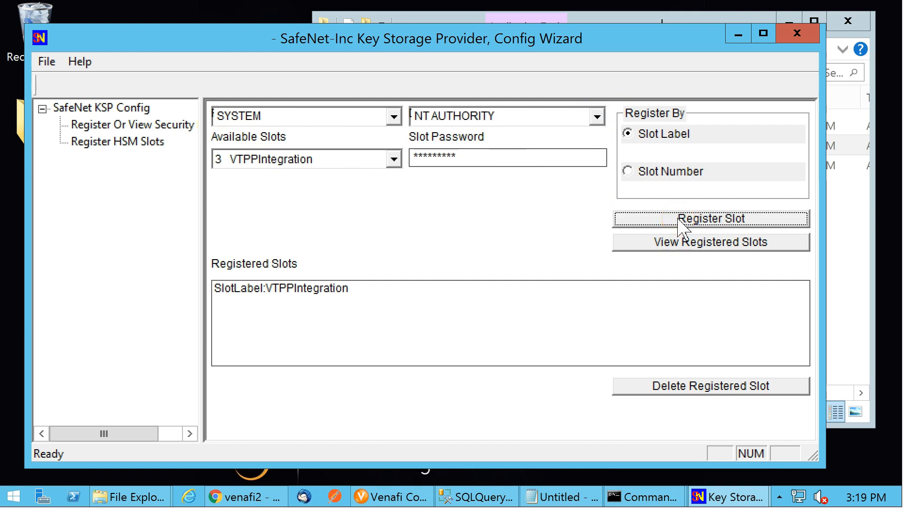
click(532, 290)
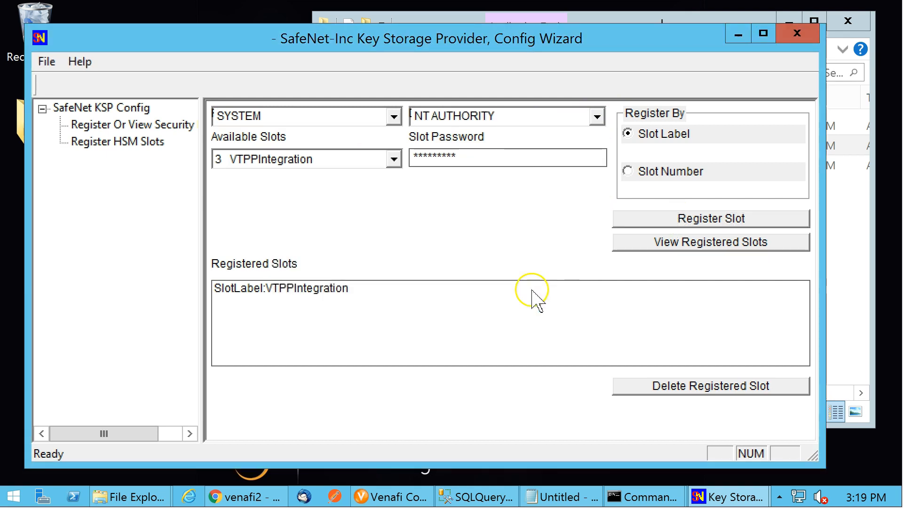
click(738, 35)
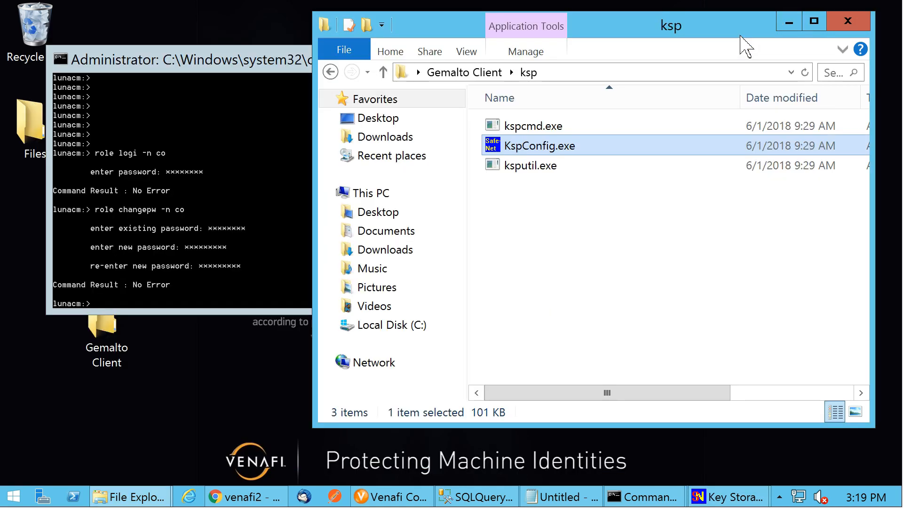
List the partition's slots in lunacm with s l
click(240, 171)
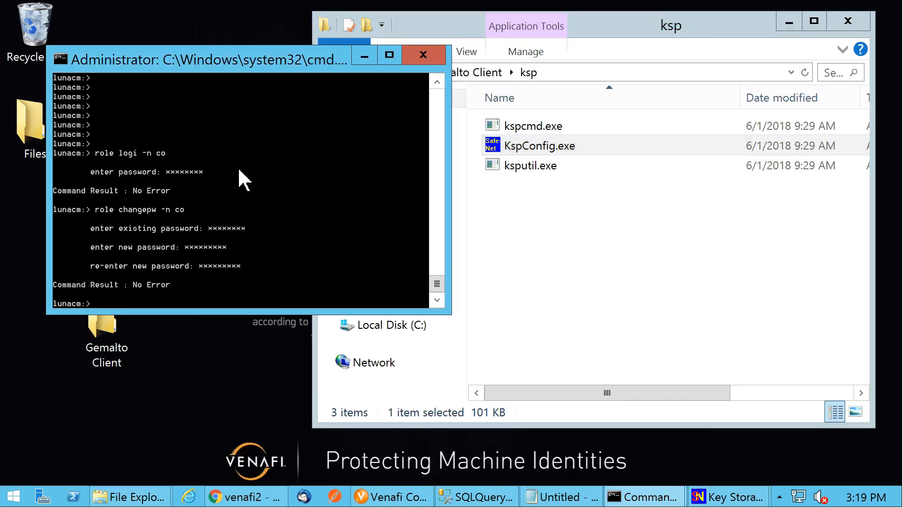
text(s l)
key(Return)
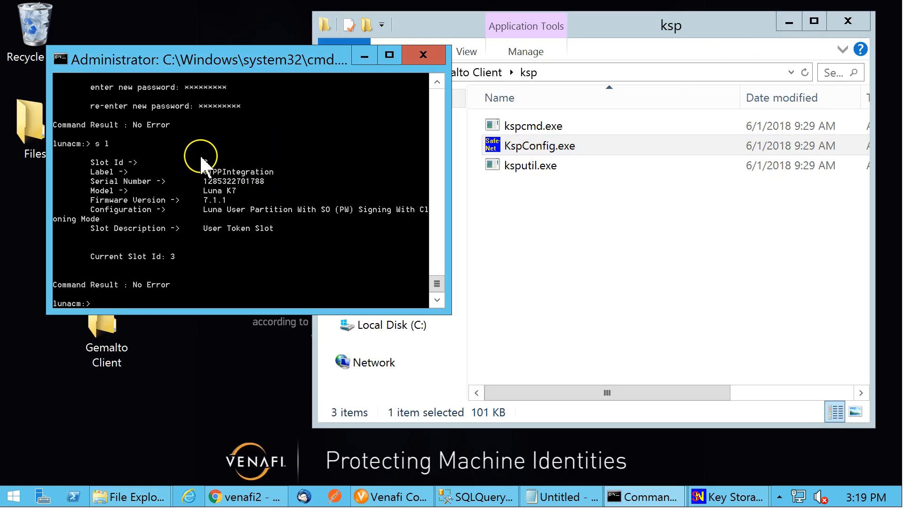
Start creating an HSM connector in the Venafi Configuration Console, authenticating with the Venafi administrator username and password
click(400, 496)
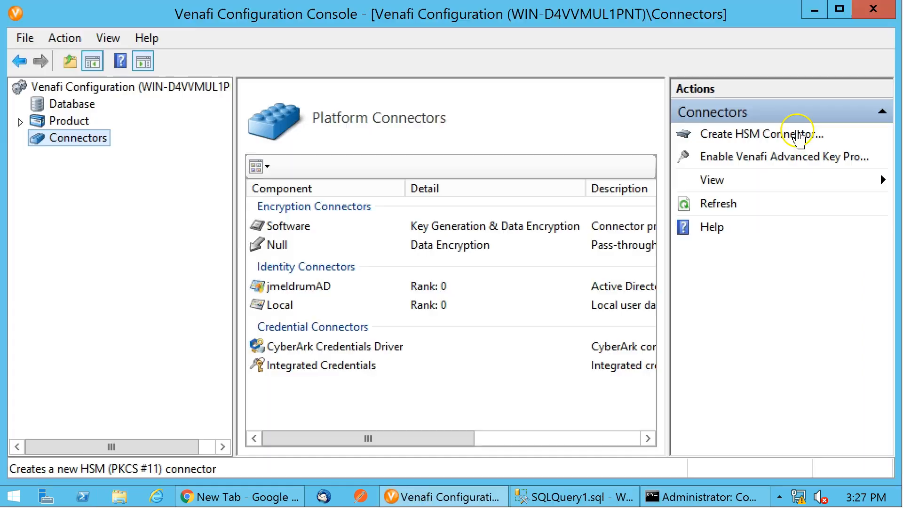
click(798, 137)
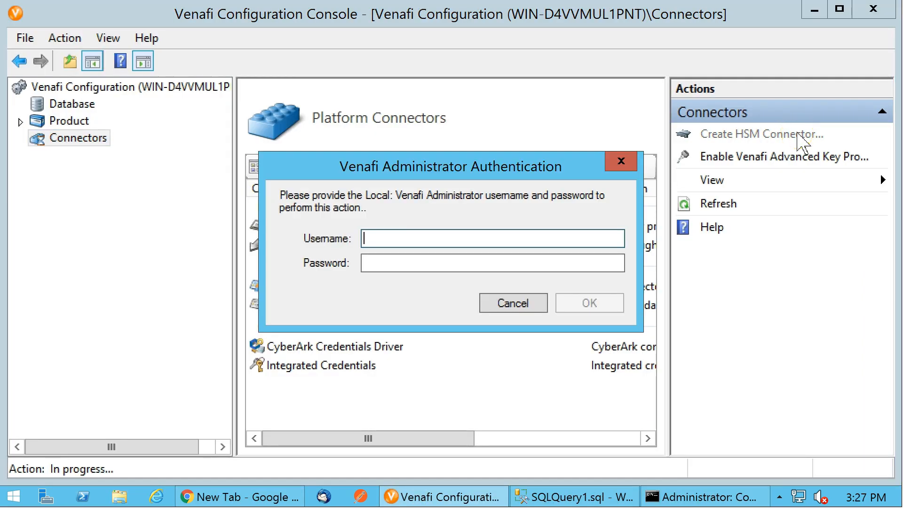
click(273, 247)
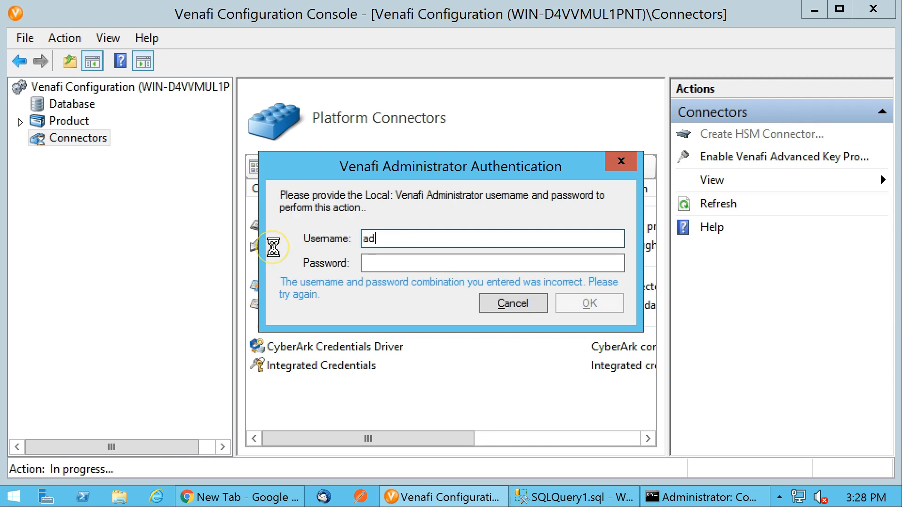
key(Tab)
text(••)
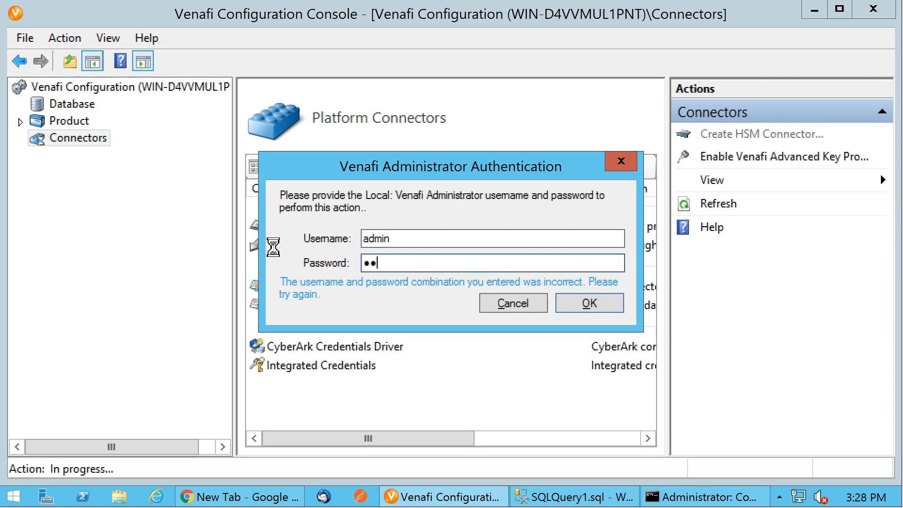
key(Return)
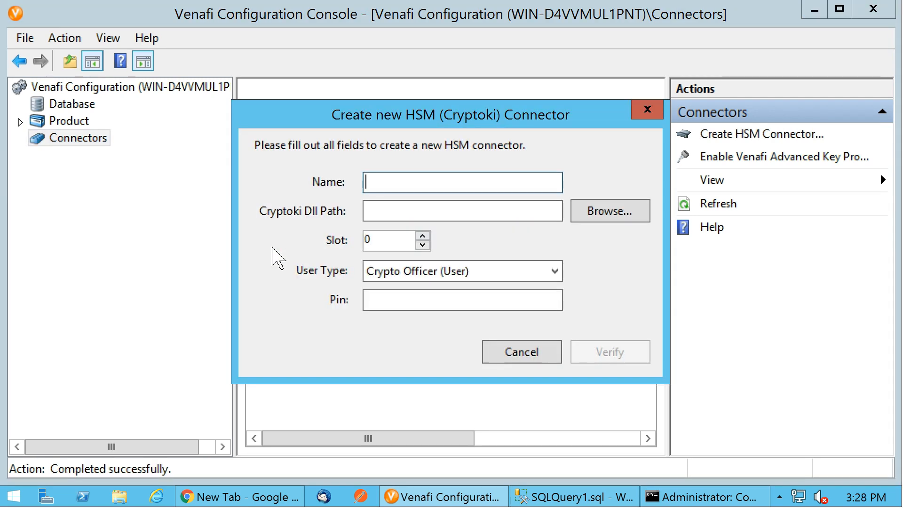
Name the connector Gemalto DPoD and set its Cryptoki DLL path to cryptoki.dll in the Gemalto Client folder
text(Gema)
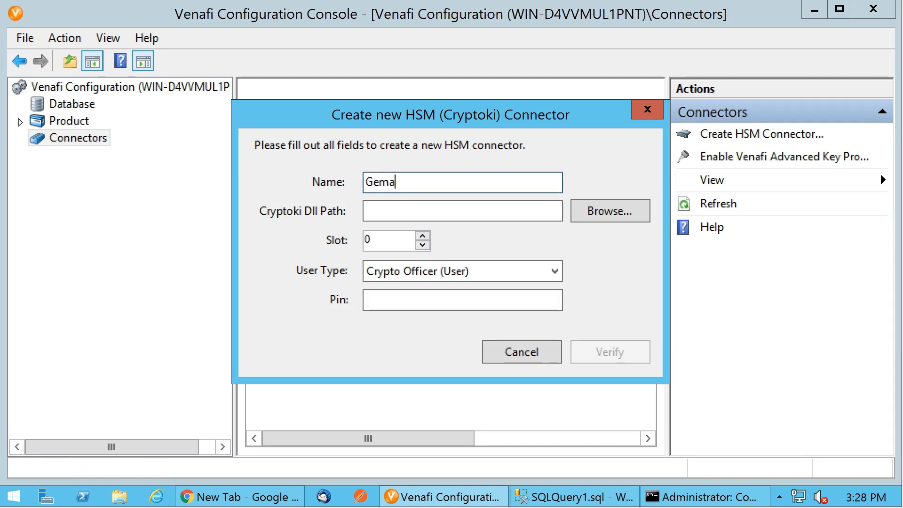
text(lto DPo)
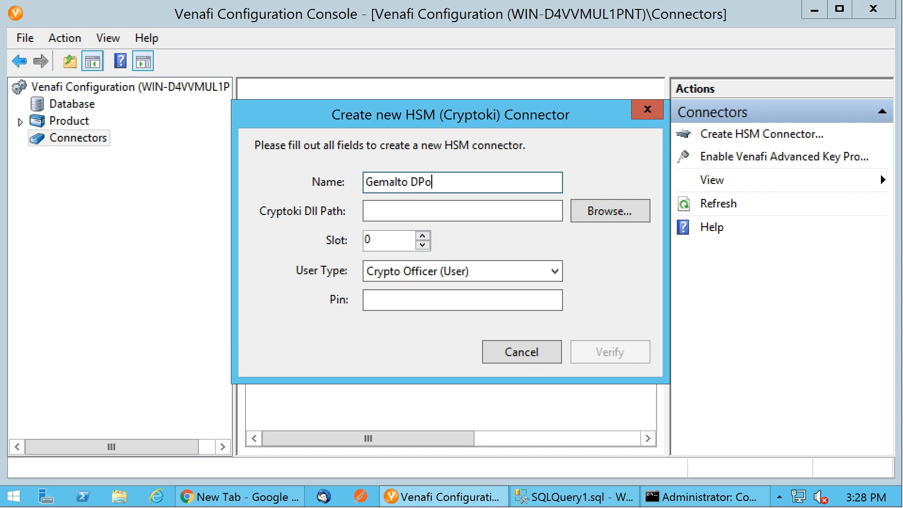
key(Tab)
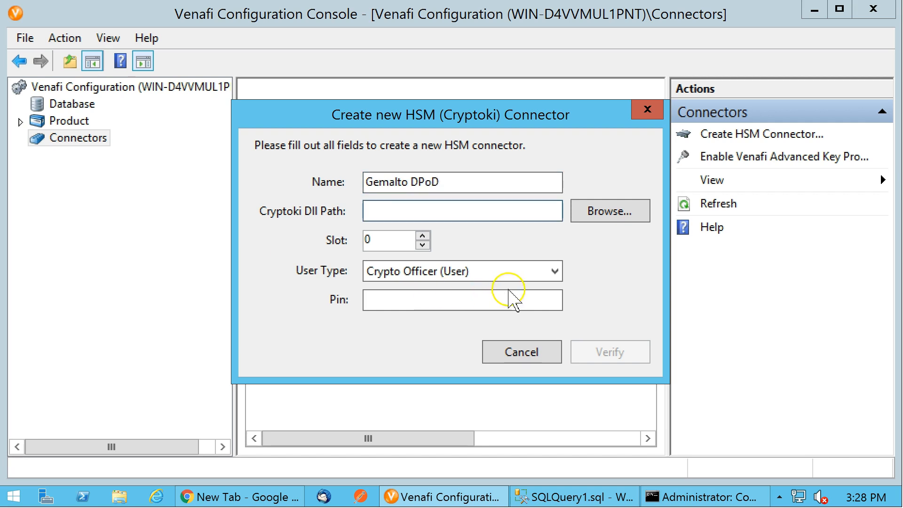
click(613, 211)
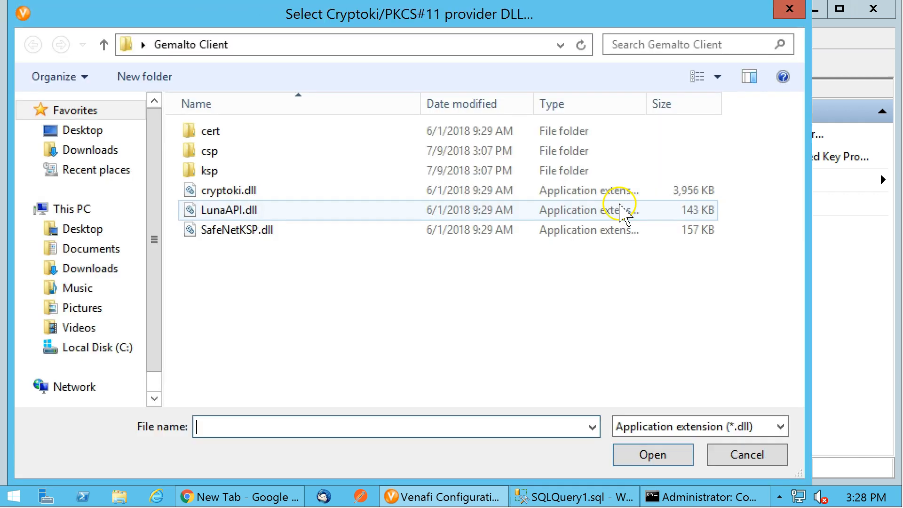
click(89, 133)
double_click(457, 235)
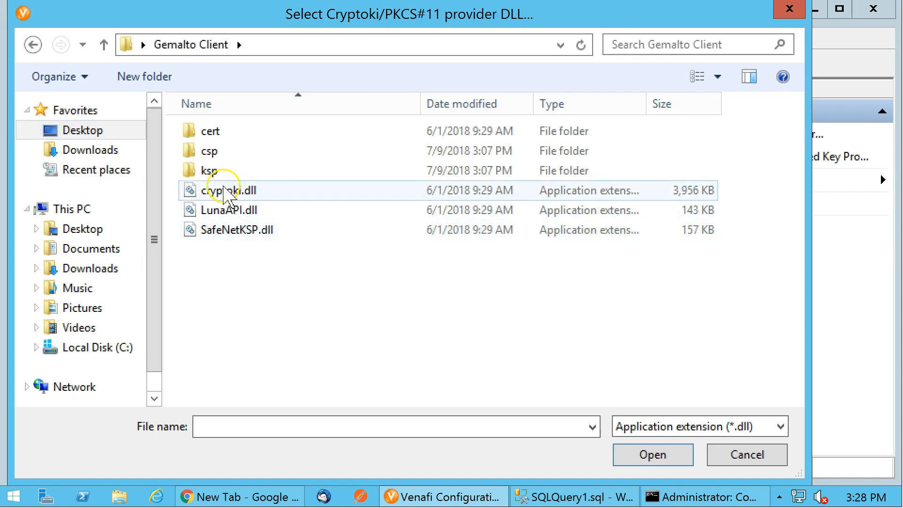
double_click(228, 190)
Set the slot to 3, enter the Crypto Officer PIN, and verify the connection
click(395, 239)
drag(344, 234, 311, 238)
text(3)
click(449, 297)
text(••••••••)
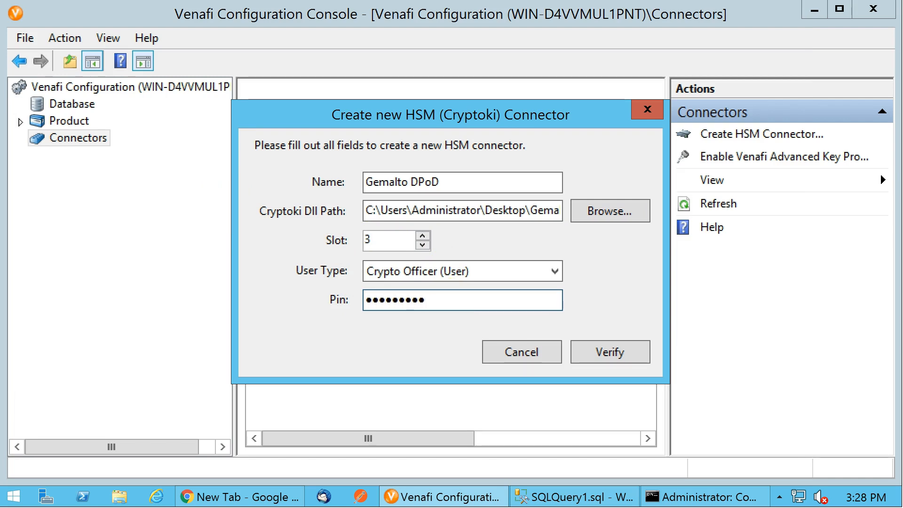
click(626, 352)
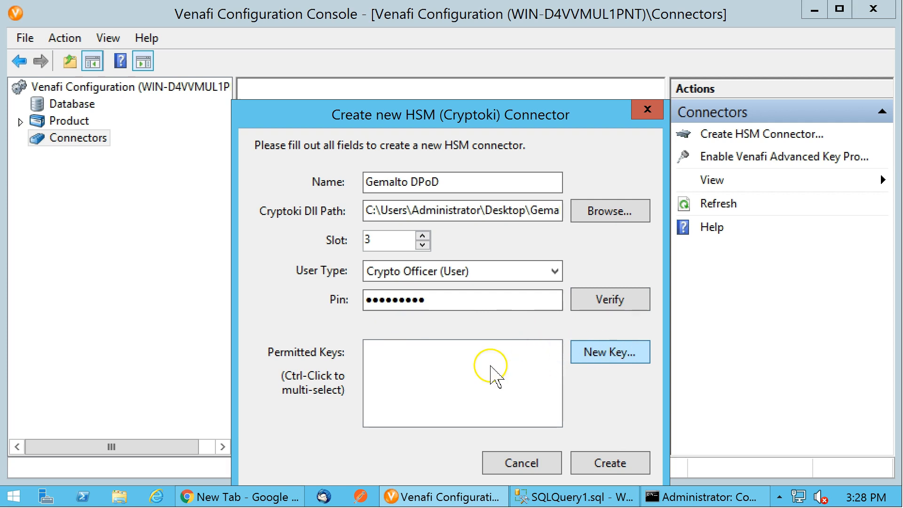
Create a new AES 256 HSM key named abc, select it as a permitted key, and create the connector
click(603, 356)
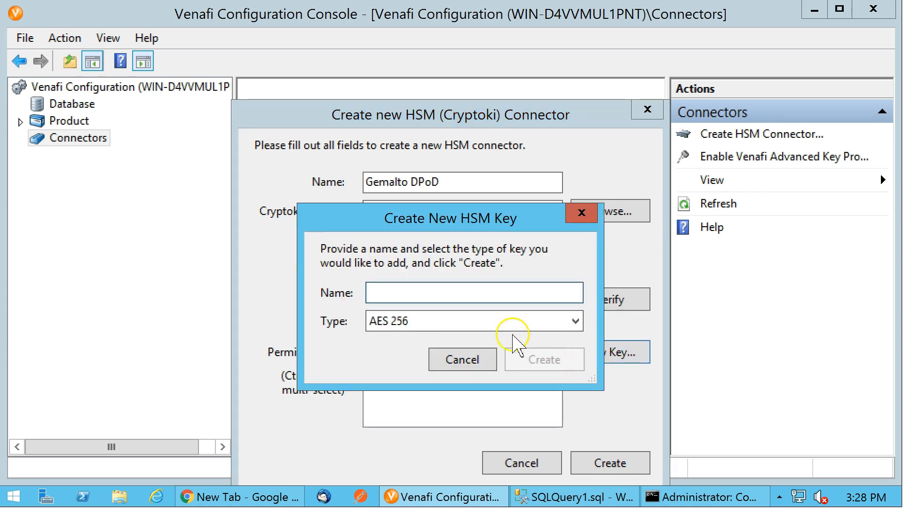
text(abc)
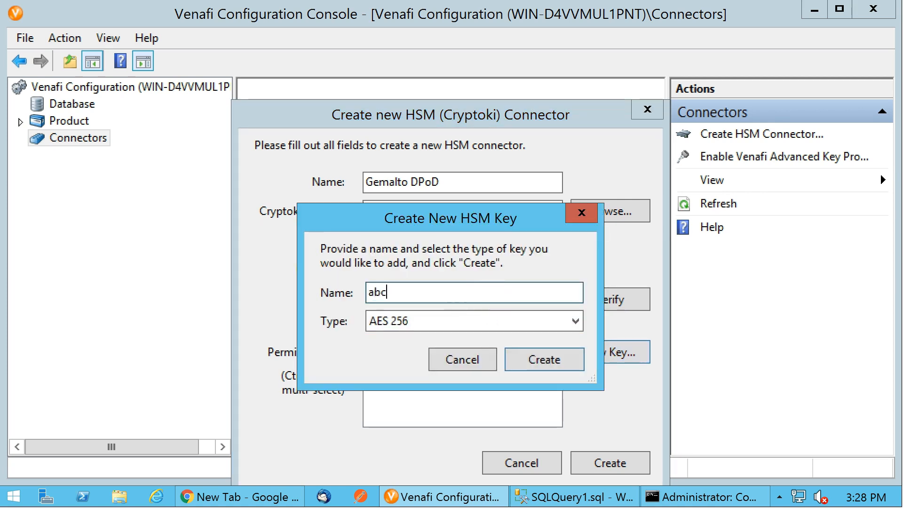
click(545, 362)
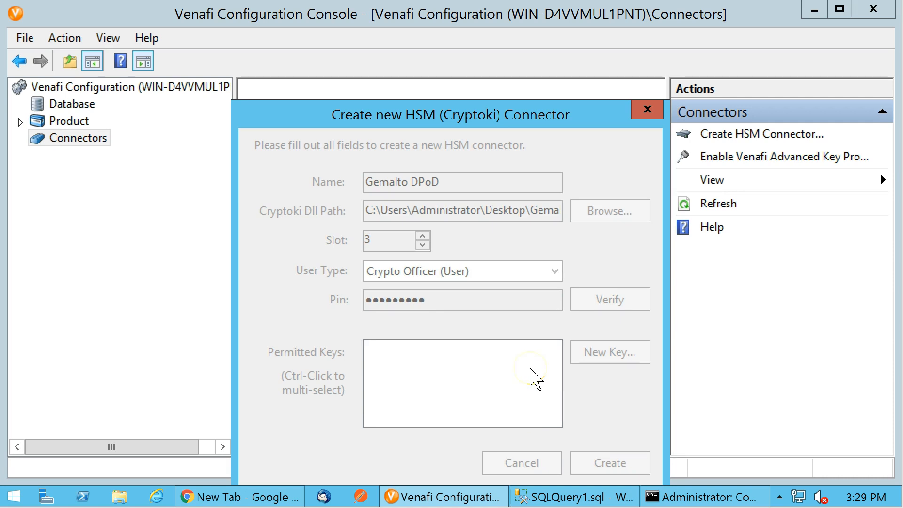
click(379, 349)
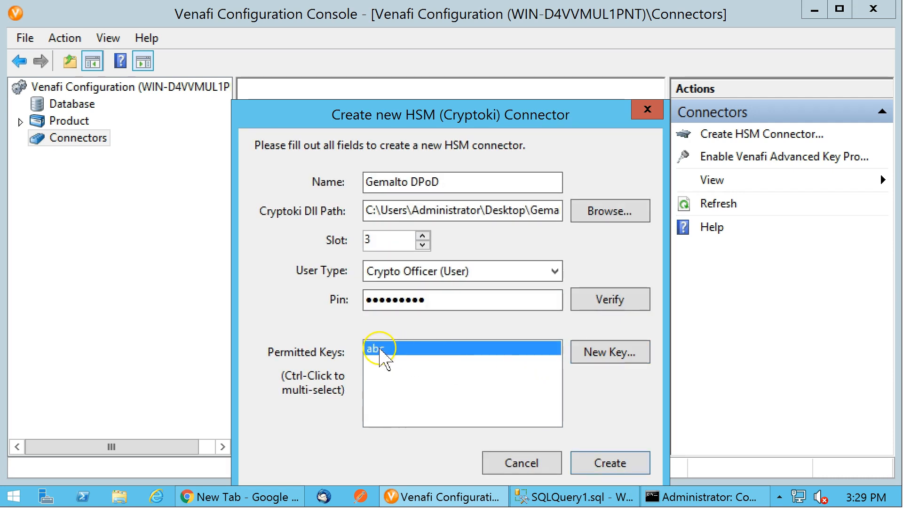
click(611, 464)
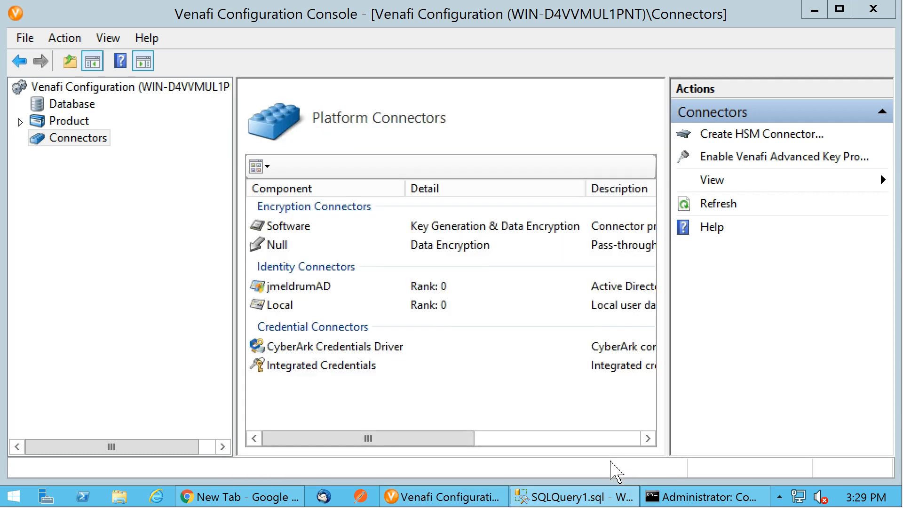
click(439, 434)
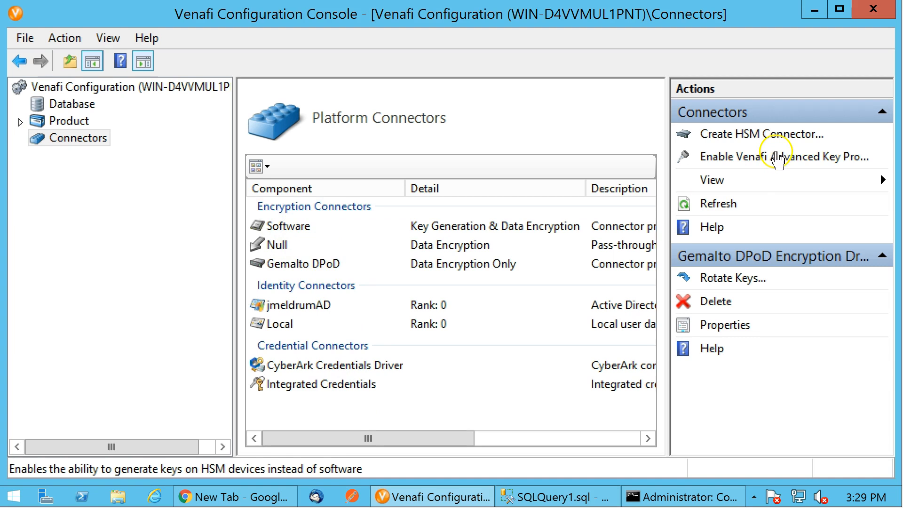
click(792, 163)
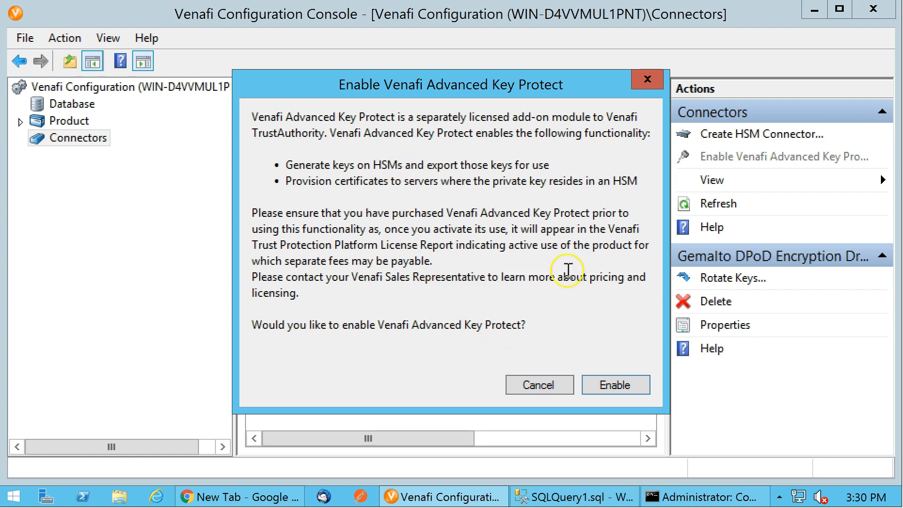
click(538, 386)
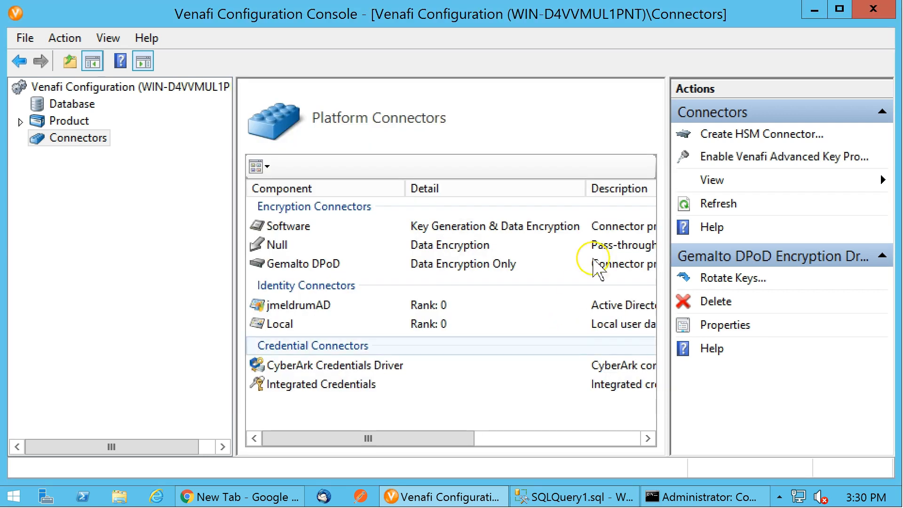
Restart the Website component among the product components
click(75, 120)
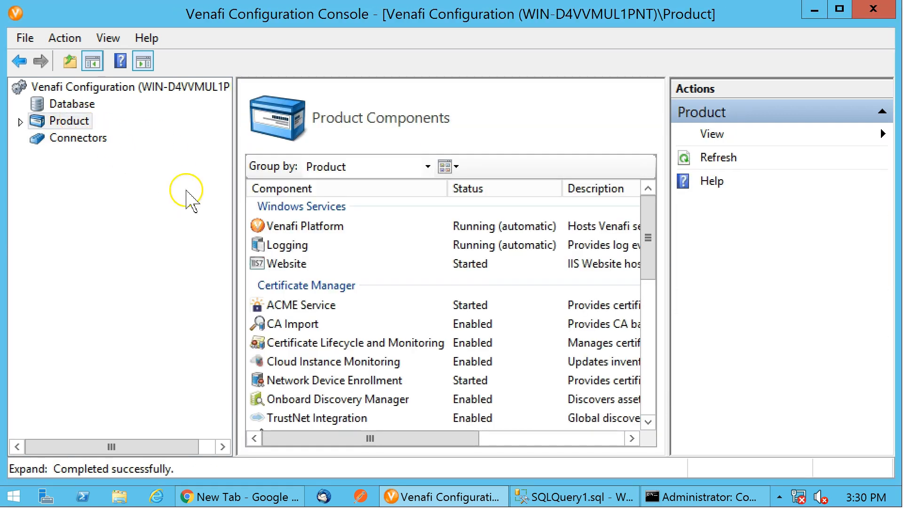
click(482, 228)
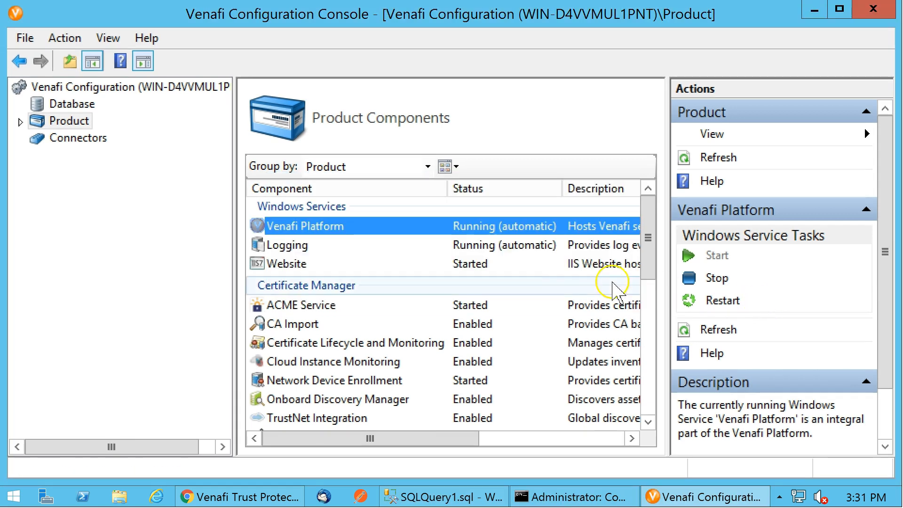
click(481, 264)
click(724, 301)
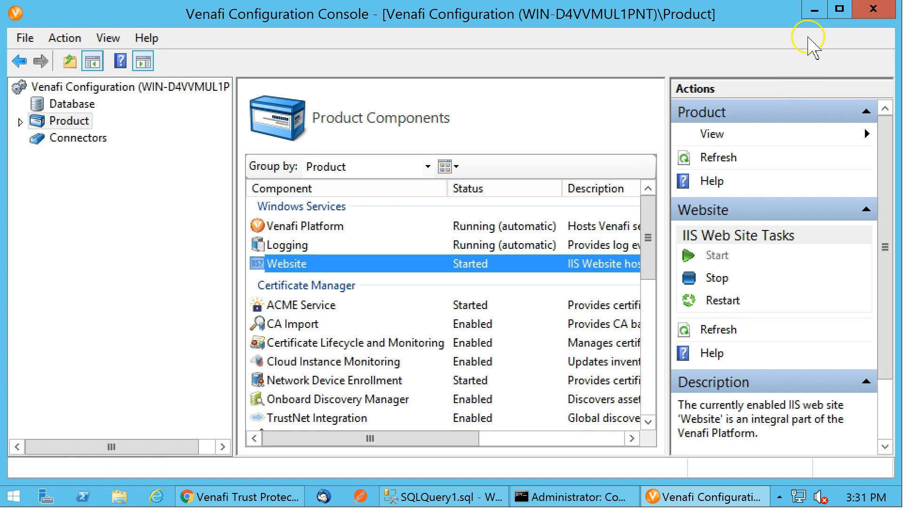
Log in to the Trust Protection Platform web admin as administrator with the account password
click(817, 10)
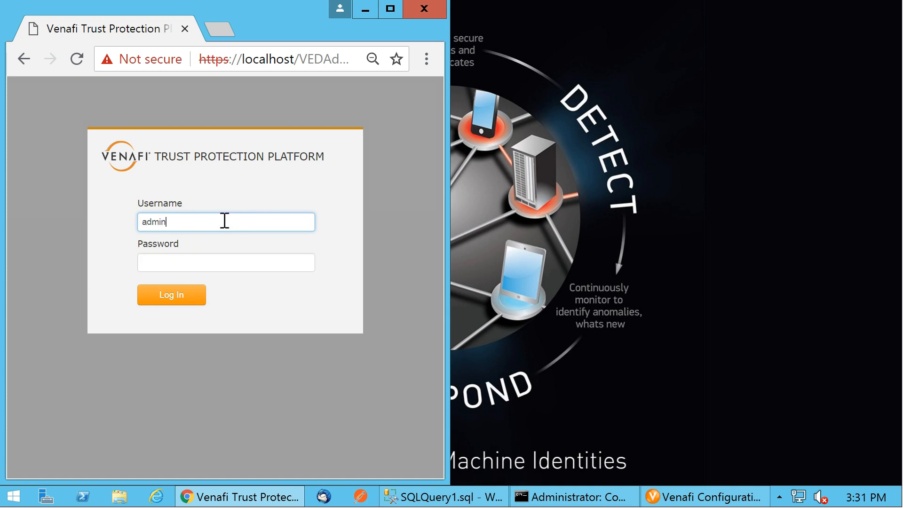
key(Tab)
text(•••)
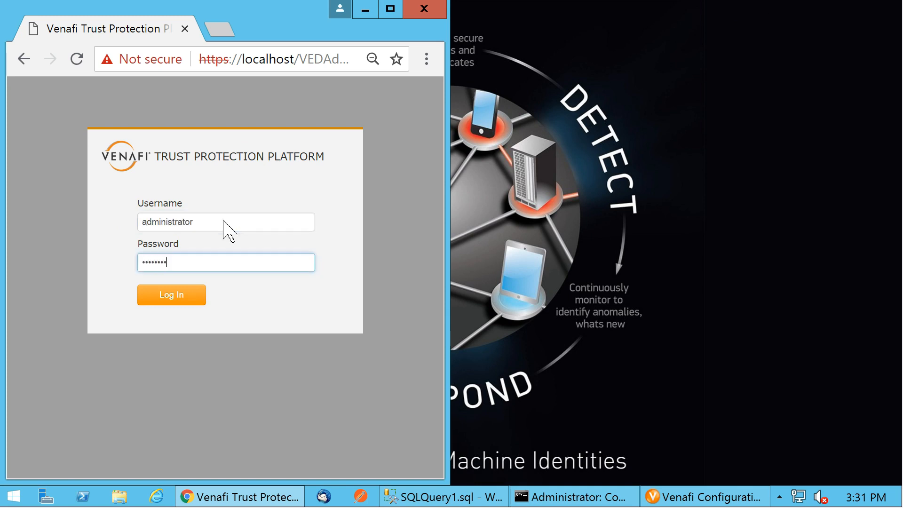
key(Return)
Add a new policy named HSM Demo directly under the Policy root and save it
drag(445, 248, 521, 221)
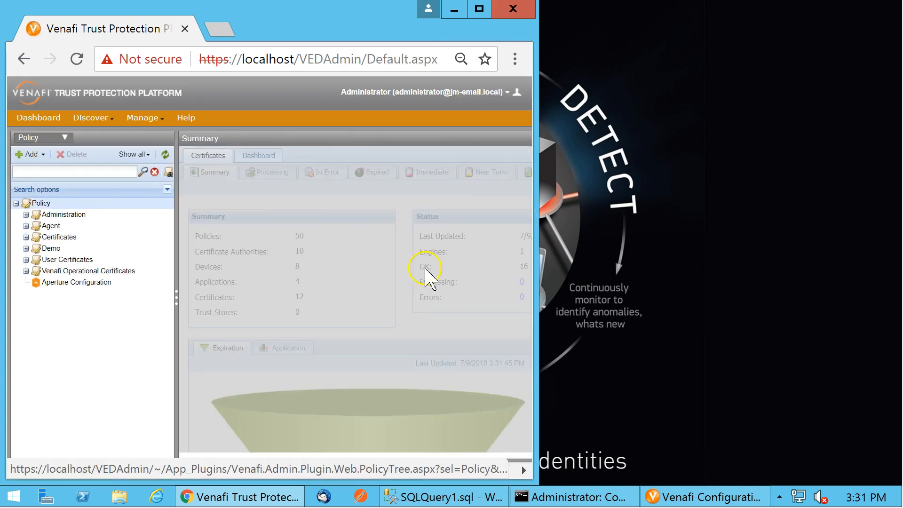
click(41, 206)
right_click(41, 205)
mouse_move(62, 240)
mouse_move(171, 241)
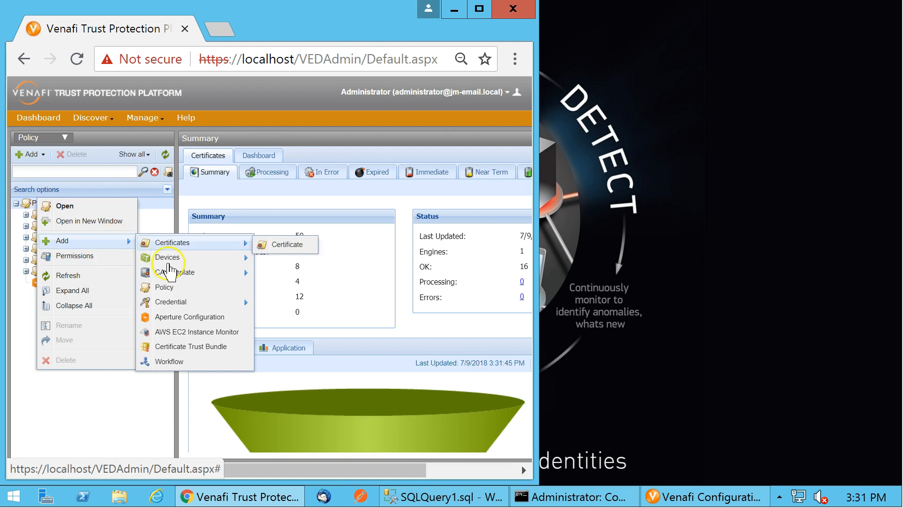
click(286, 244)
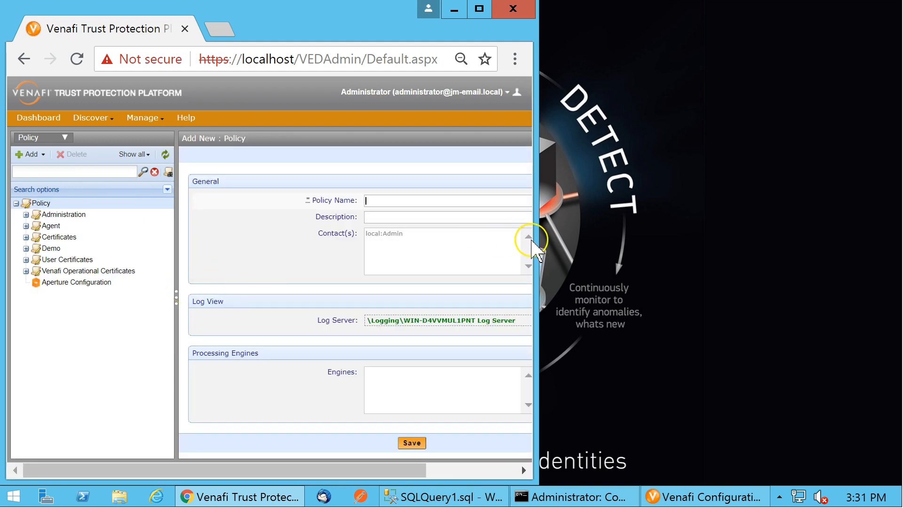
drag(536, 238, 704, 241)
click(503, 200)
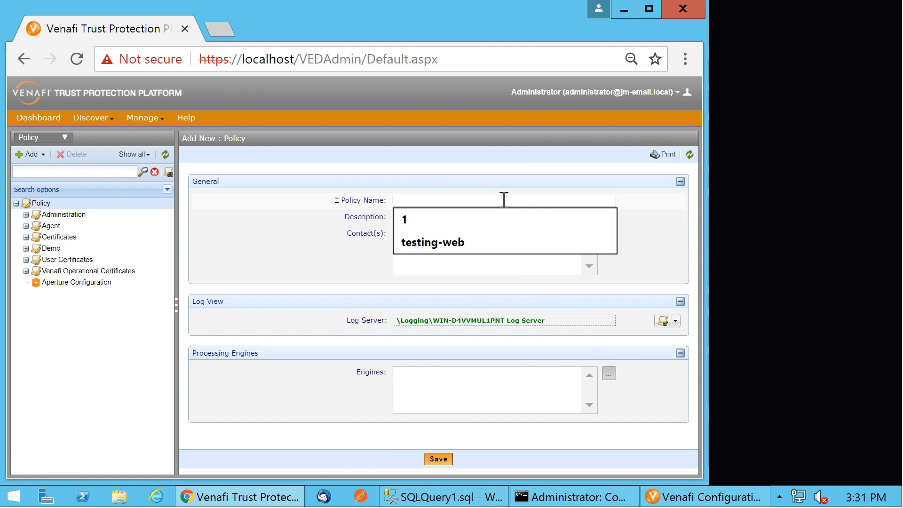
text(HS)
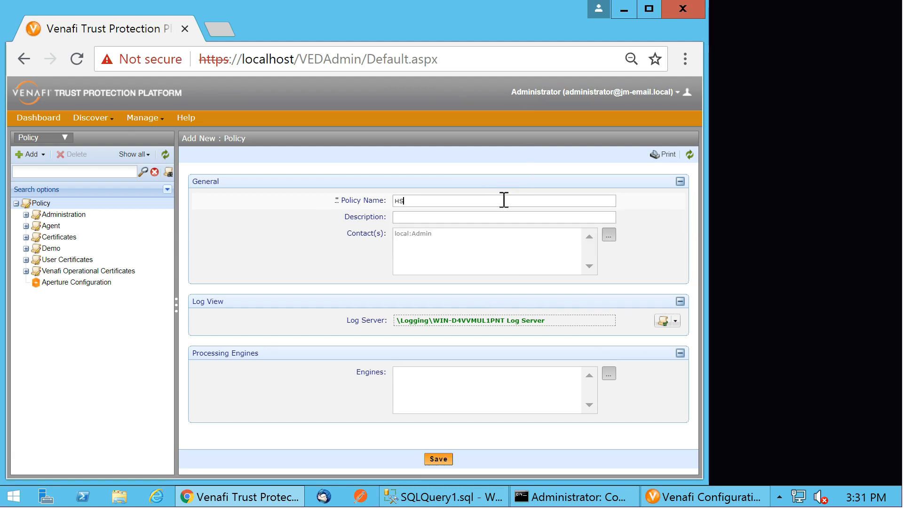
text(M Demo)
click(438, 458)
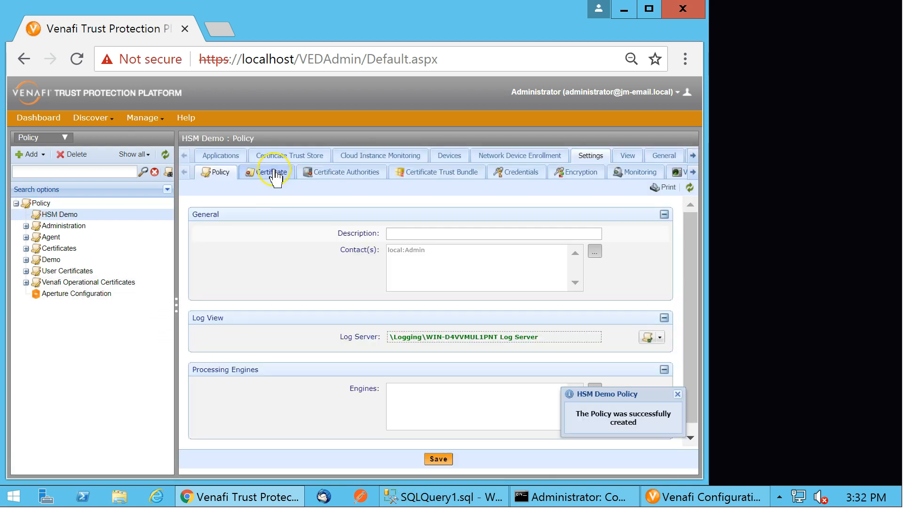
Set the HSM Demo policy's certificate Encryption Key to Gemalto DPoD:abc
click(268, 172)
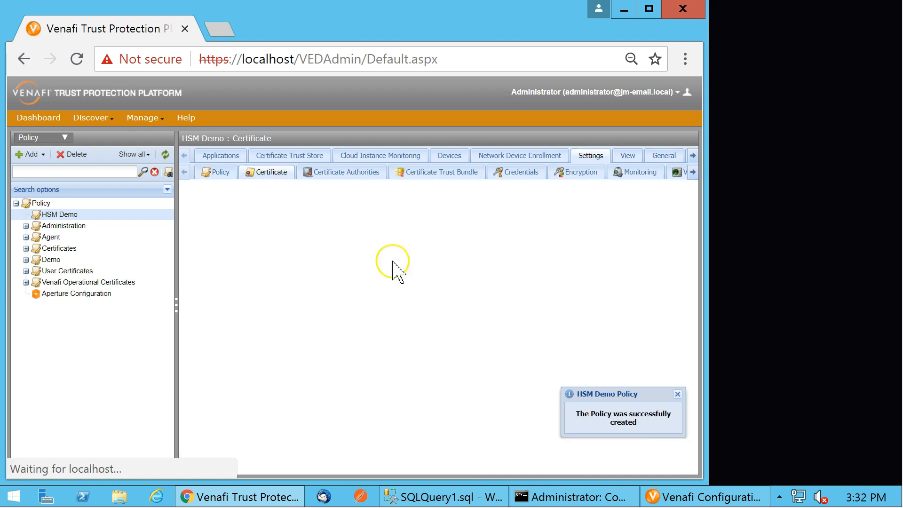
drag(691, 242, 689, 357)
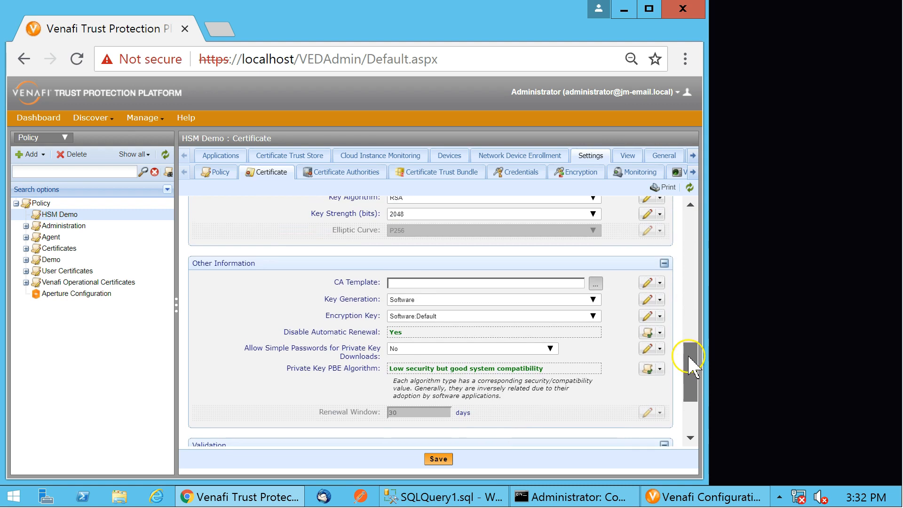
click(593, 316)
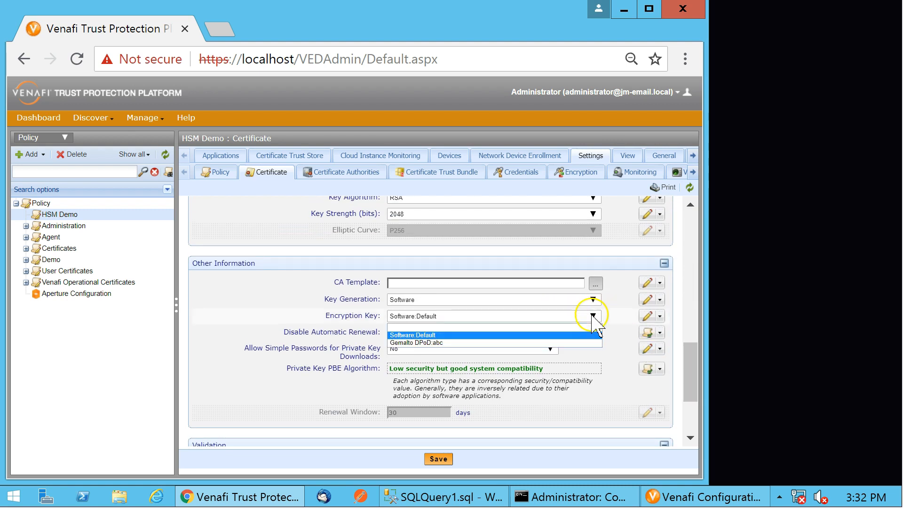
click(449, 343)
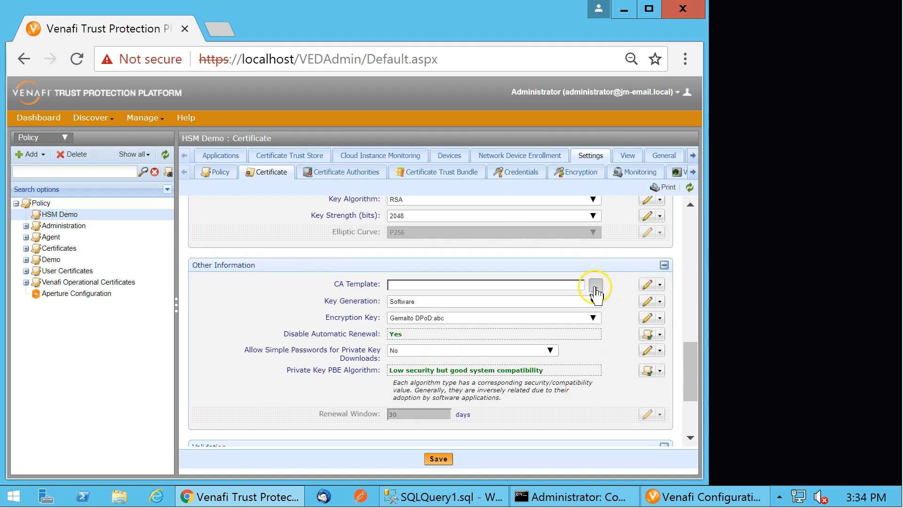
Set the policy's CA Template to Self Signed CA - 15 days and save the policy
click(595, 285)
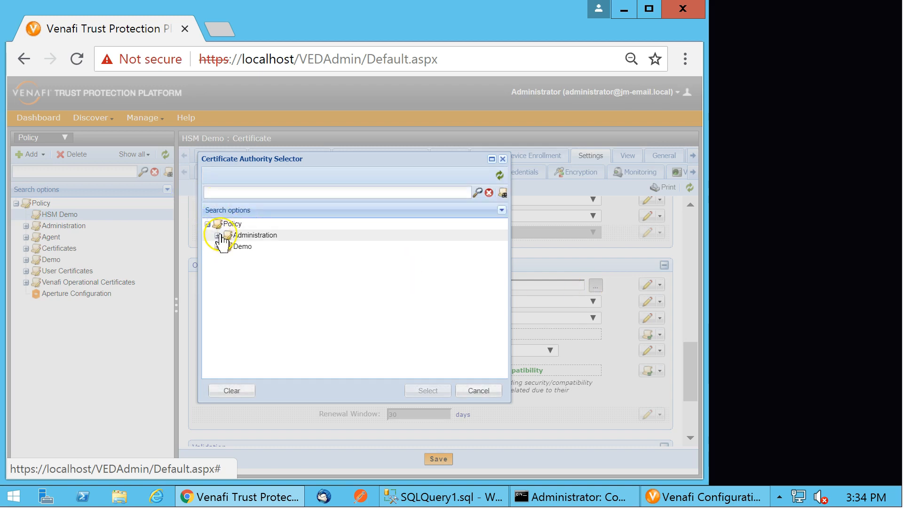
click(218, 235)
click(272, 257)
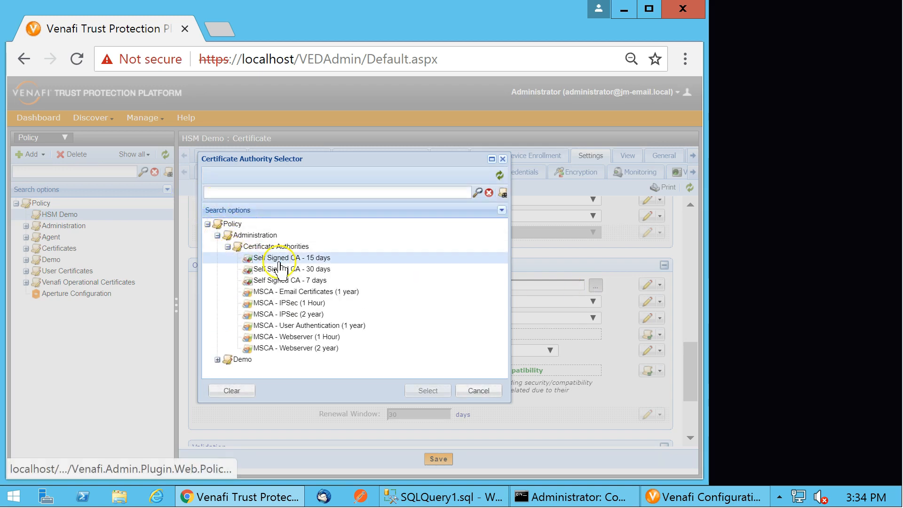
click(428, 391)
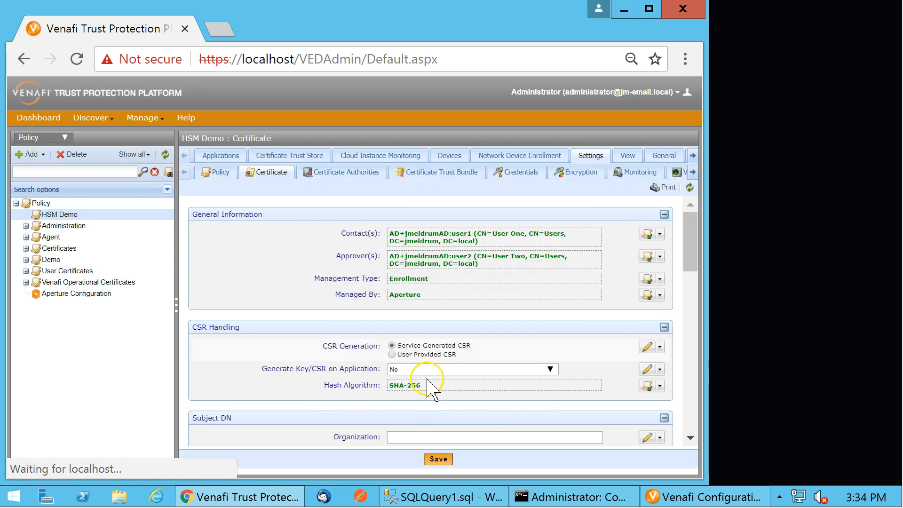
click(438, 459)
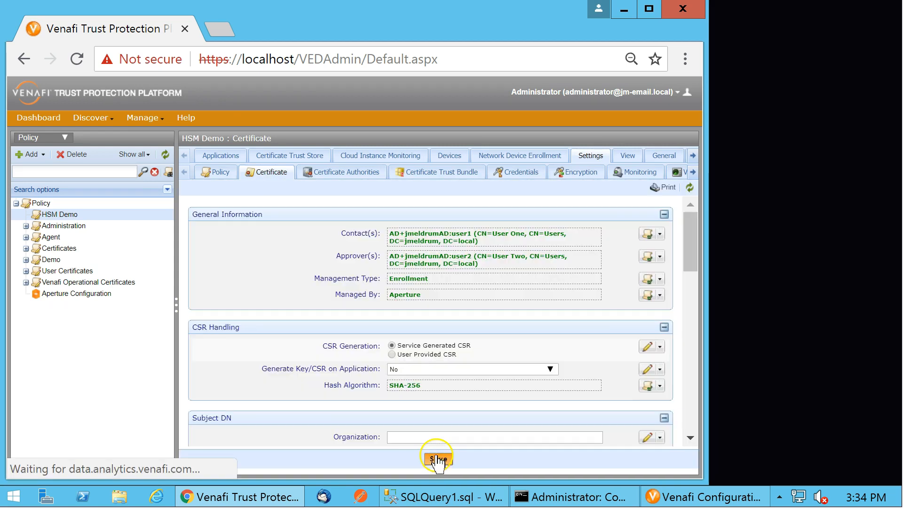
Add a new certificate under HSM Demo with common name hsm01.vn-demo.com and save it
right_click(63, 215)
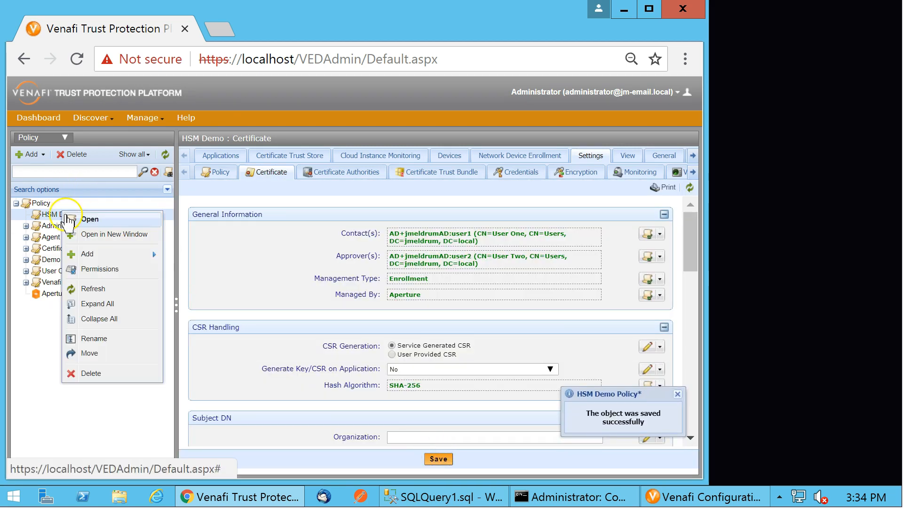
mouse_move(120, 255)
mouse_move(195, 258)
click(313, 257)
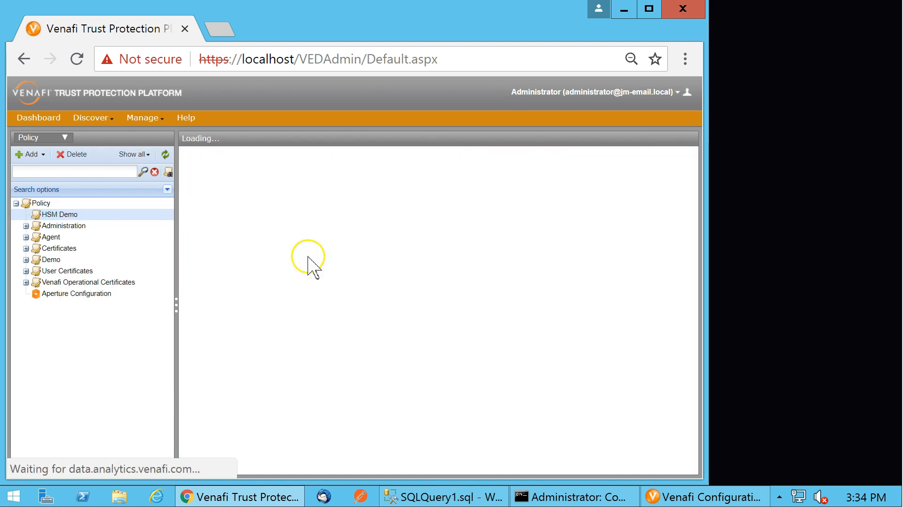
click(439, 205)
click(439, 226)
drag(473, 199, 310, 209)
scroll(306, 334, down, 8)
scroll(338, 308, up, 4)
click(416, 288)
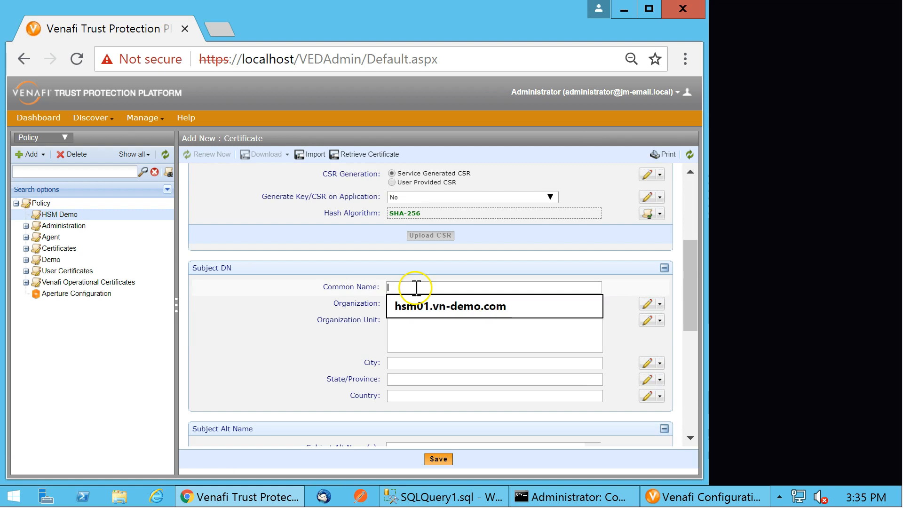
click(426, 311)
click(436, 460)
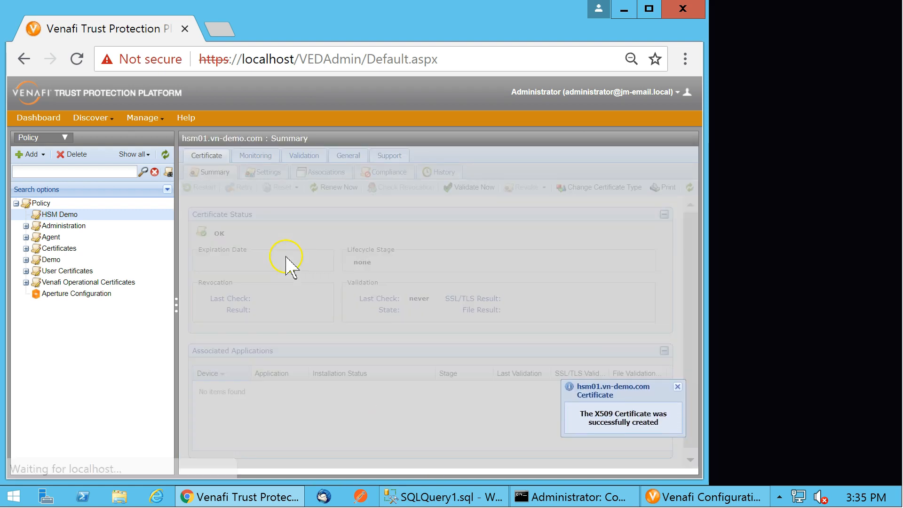
Renew the hsm01.vn-demo.com certificate now and refresh its summary
click(335, 189)
click(410, 343)
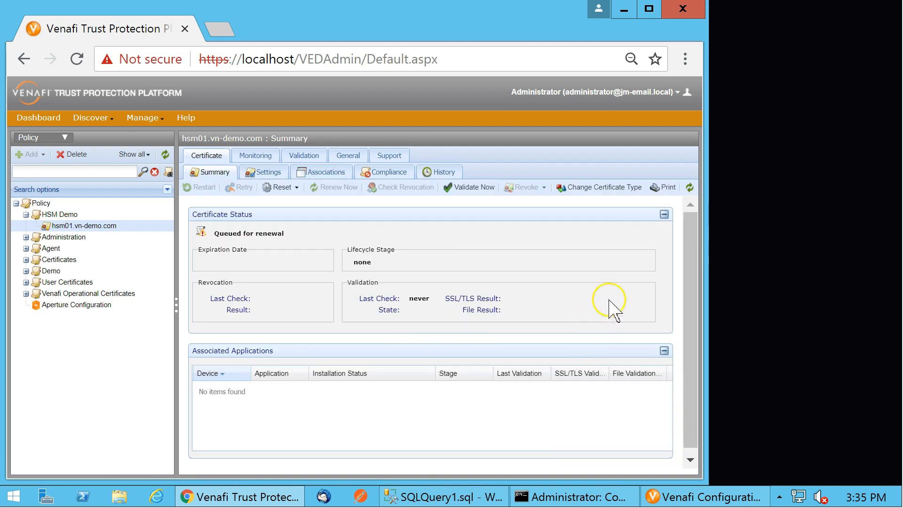
click(690, 189)
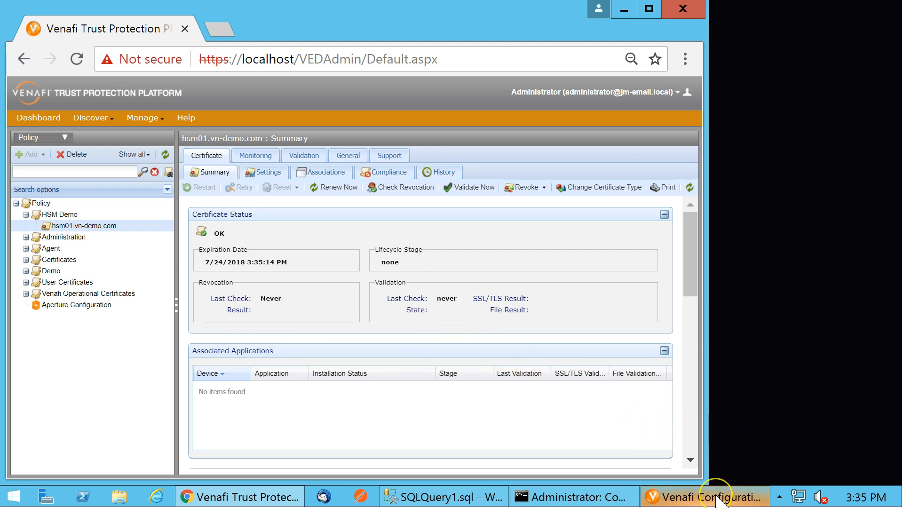
Switch to SQL Server Management Studio and select the top 1000 rows of the store_vault table
click(439, 500)
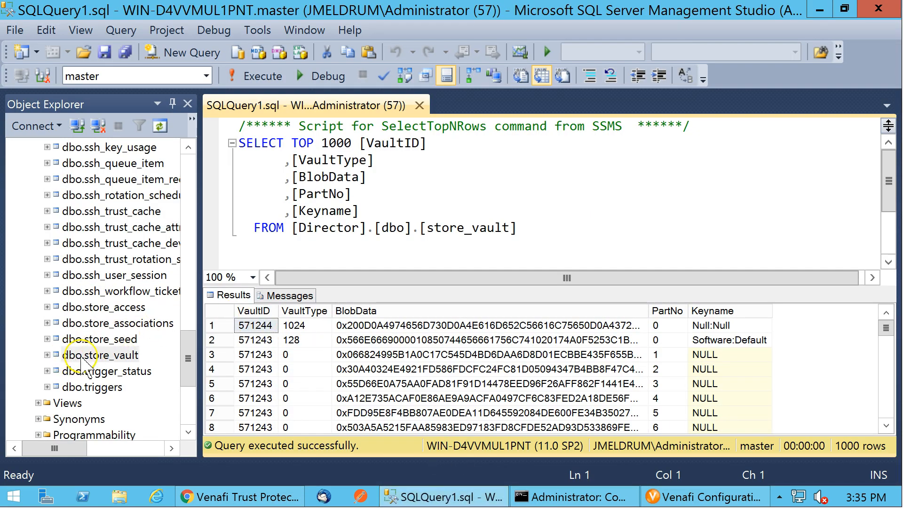
right_click(123, 362)
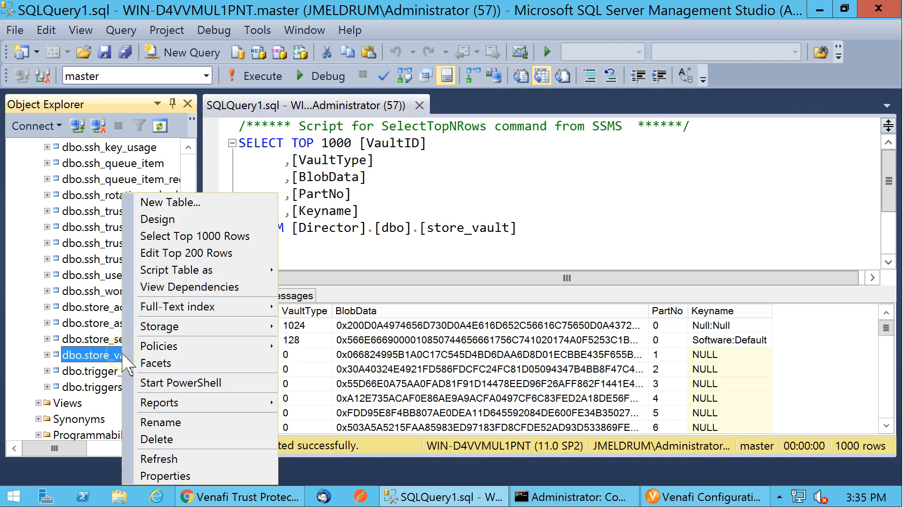
click(244, 233)
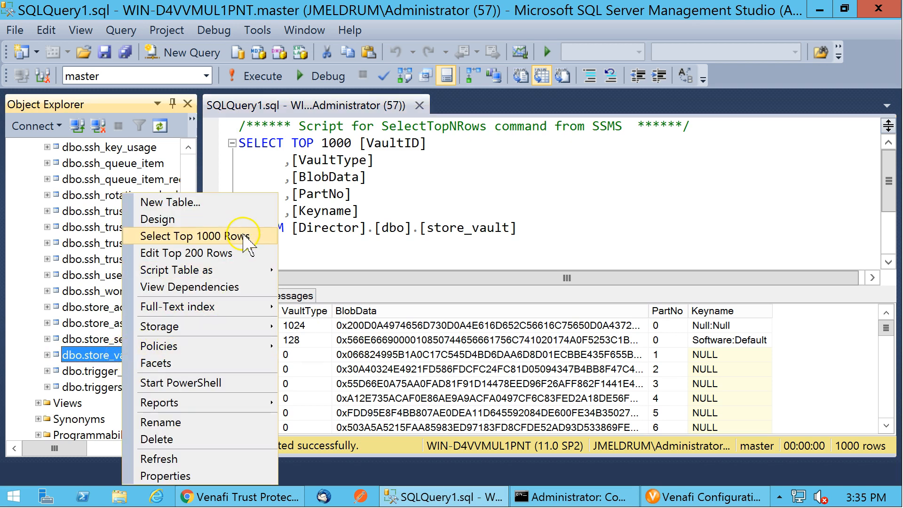
click(886, 328)
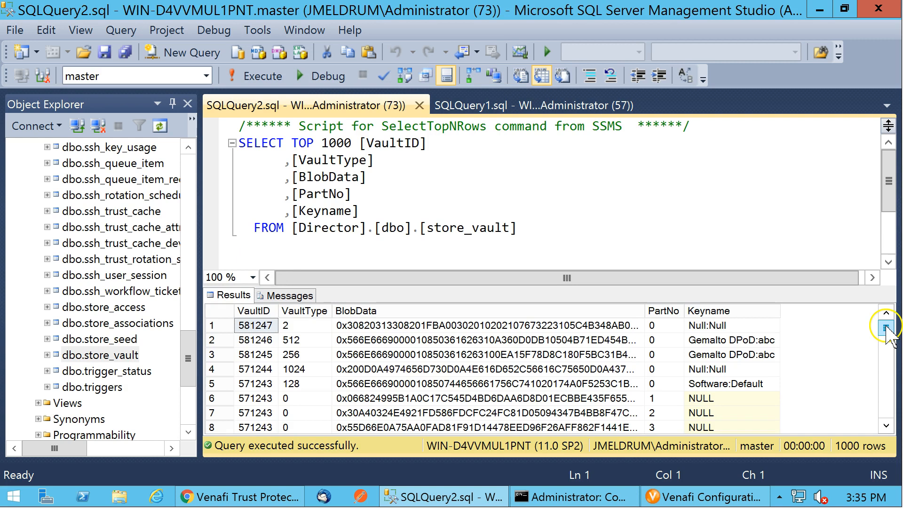
Add the filter WHERE VaultType = 256 to the store_vault query and execute it
click(559, 229)
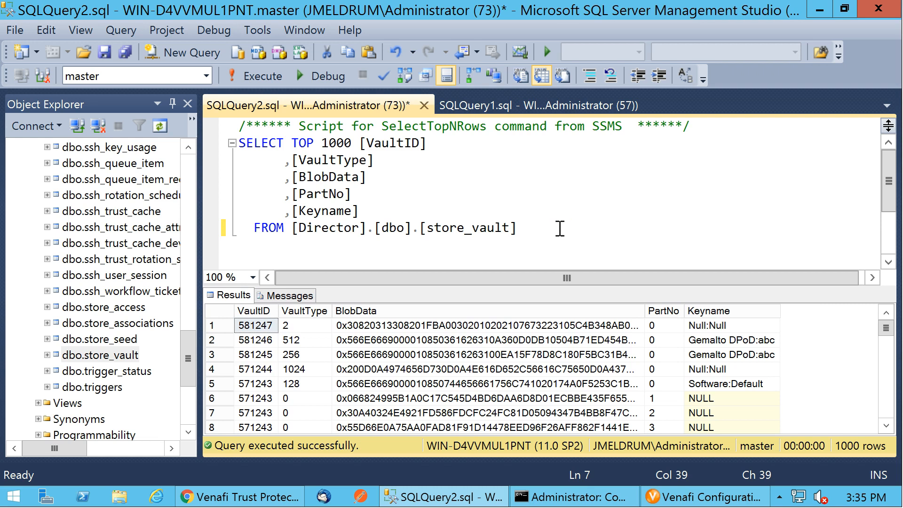
text(WHERE VaultTy)
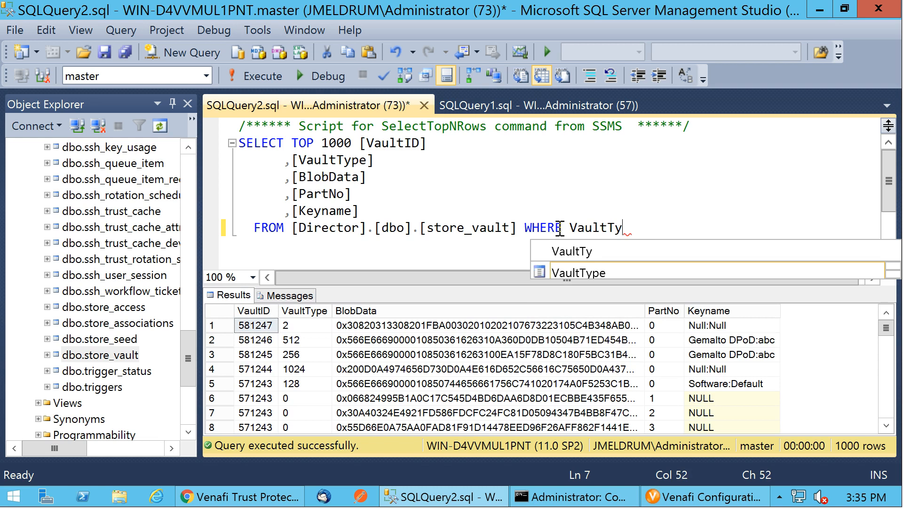
text(pe = 256)
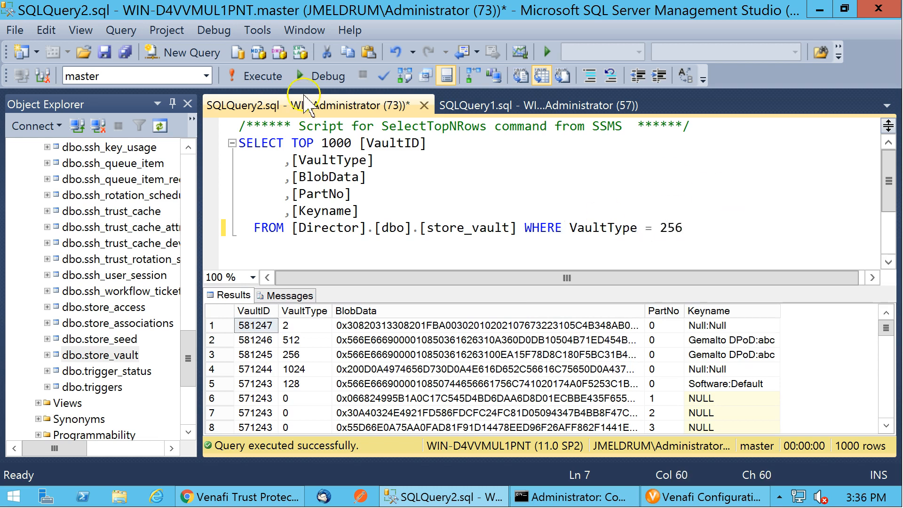
click(258, 75)
Scroll to the last result rows, widen the Keyname and VaultID columns to read them, and minimize Management Studio
drag(886, 328, 887, 406)
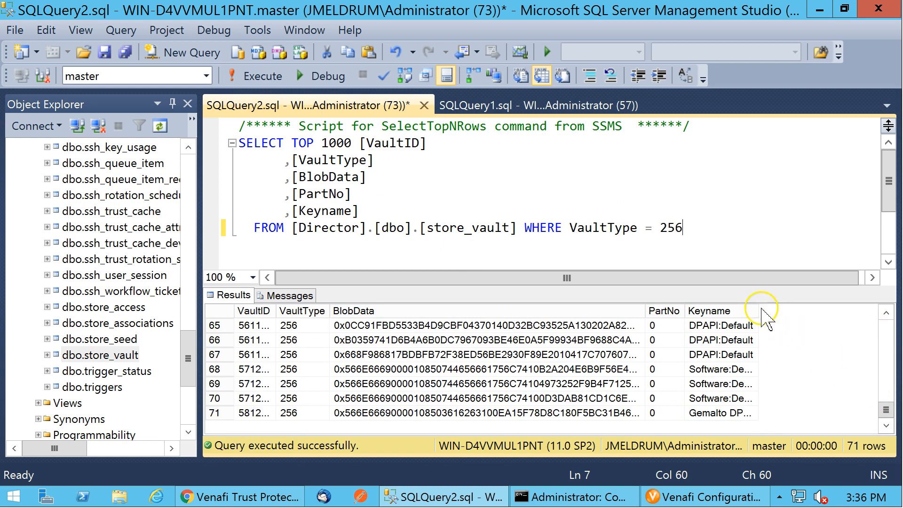
drag(758, 310, 834, 314)
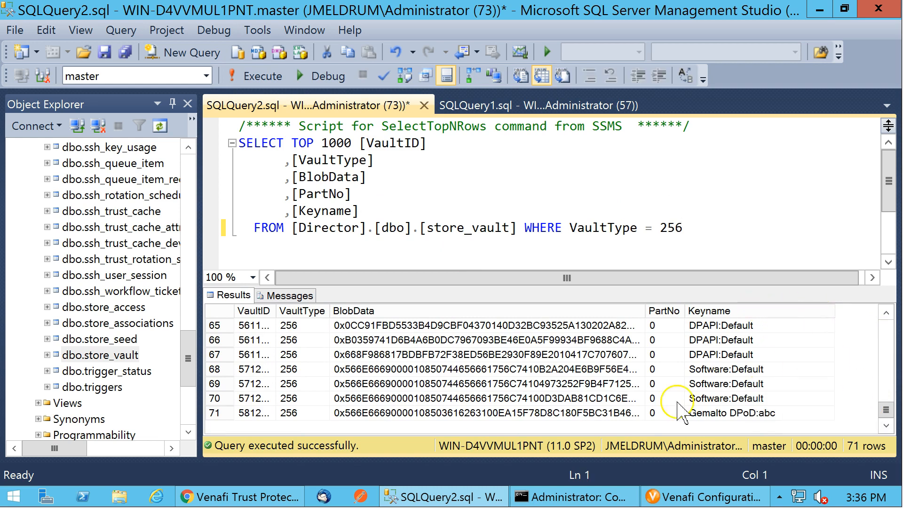
click(255, 412)
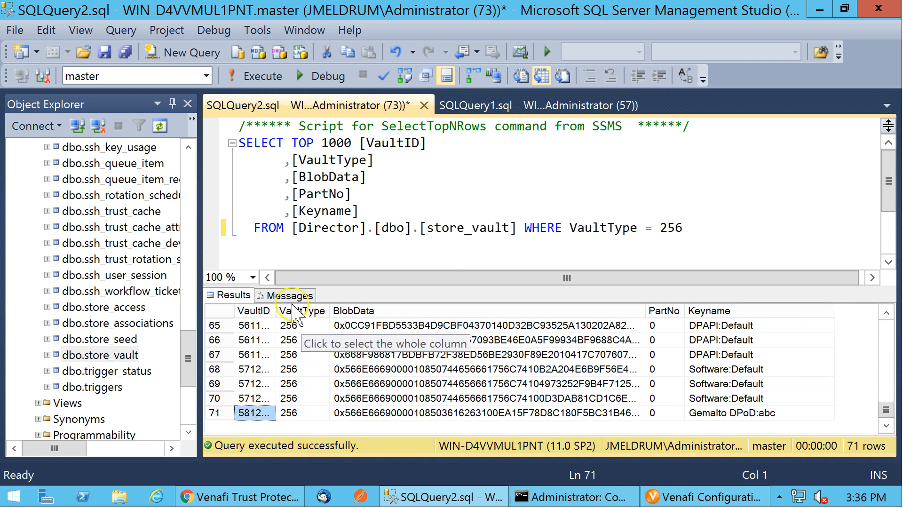
drag(276, 311, 293, 310)
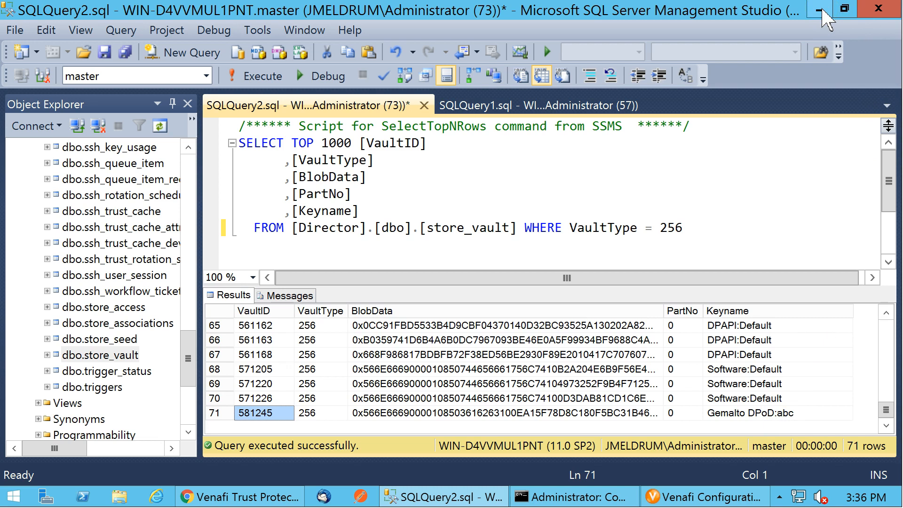
click(823, 12)
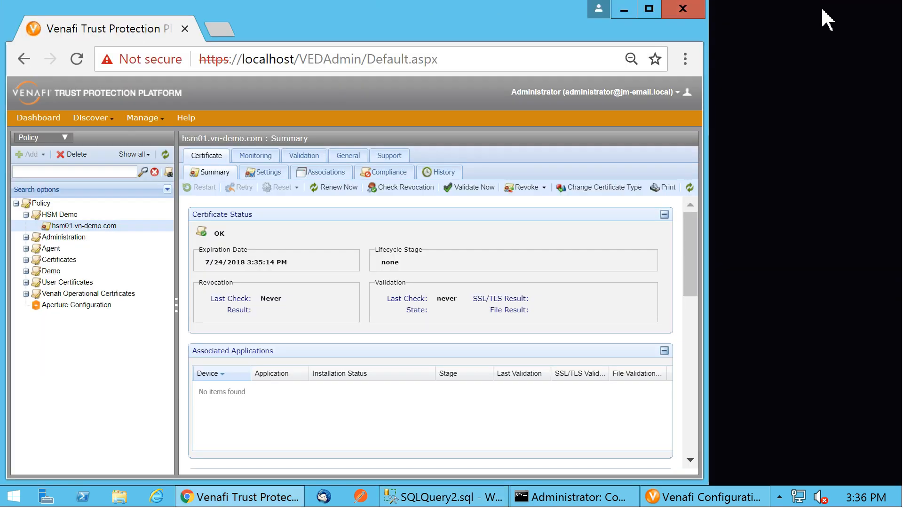